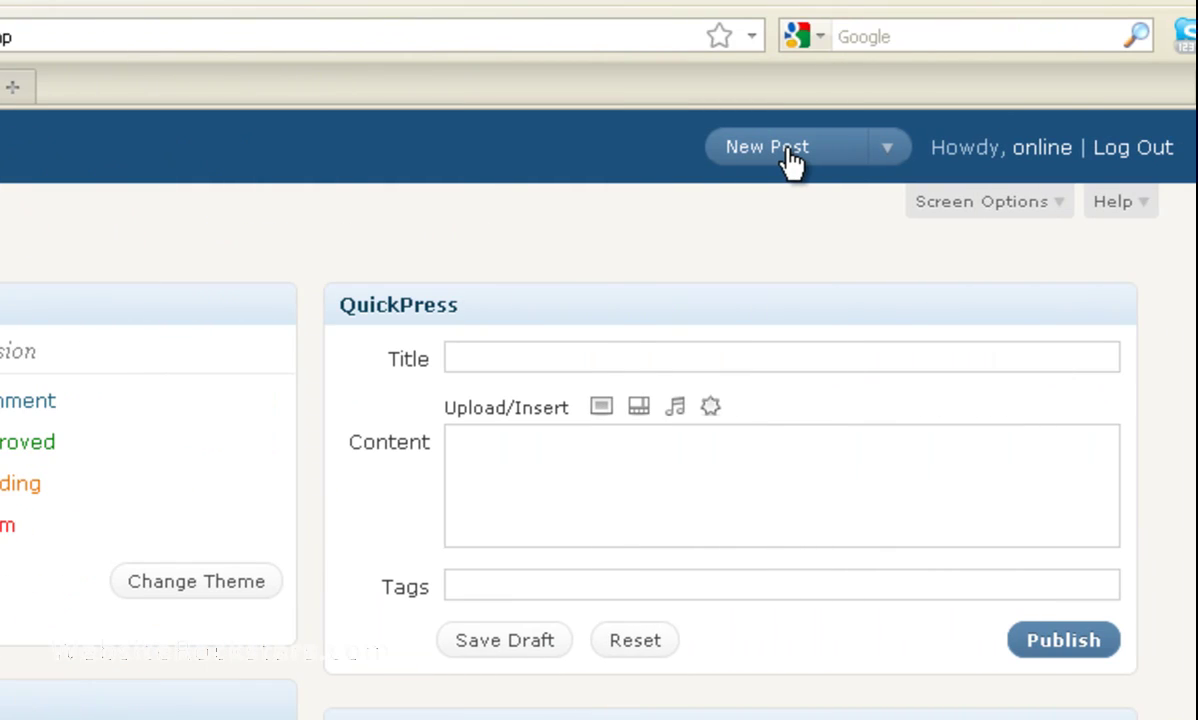
# Start a new blog post titled "New Post" and enter the body text "The text goes here.".
pyautogui.click(790, 160)
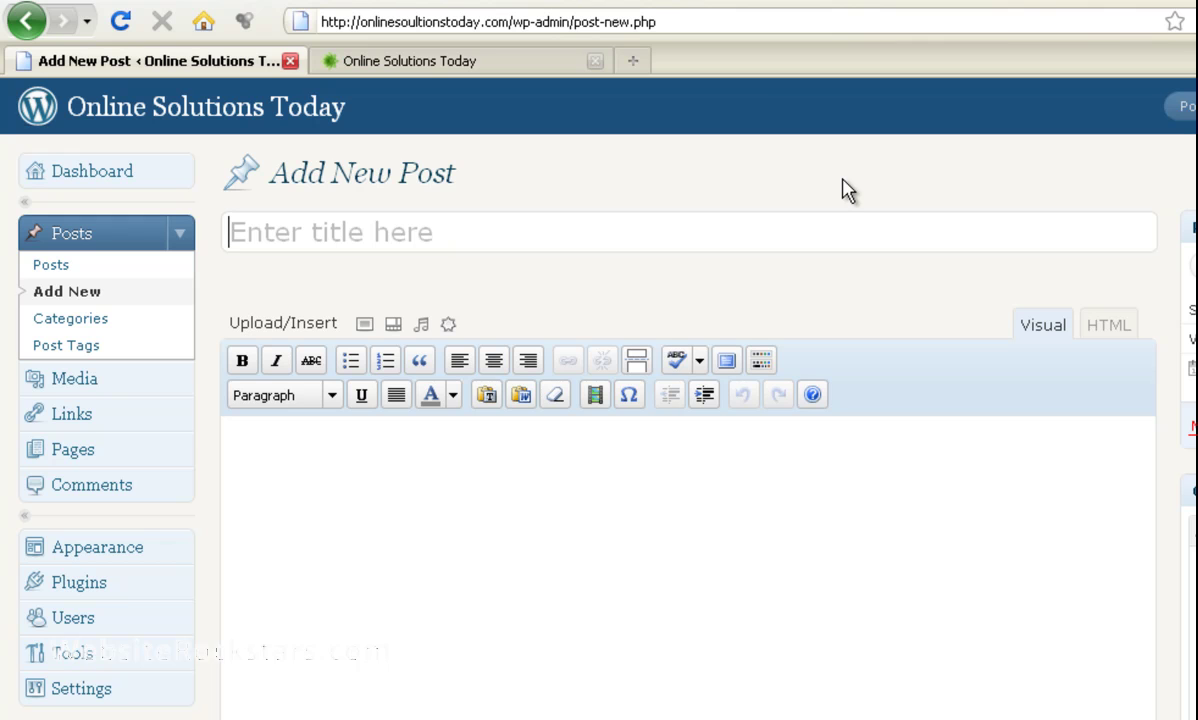
pyautogui.write('New Post')
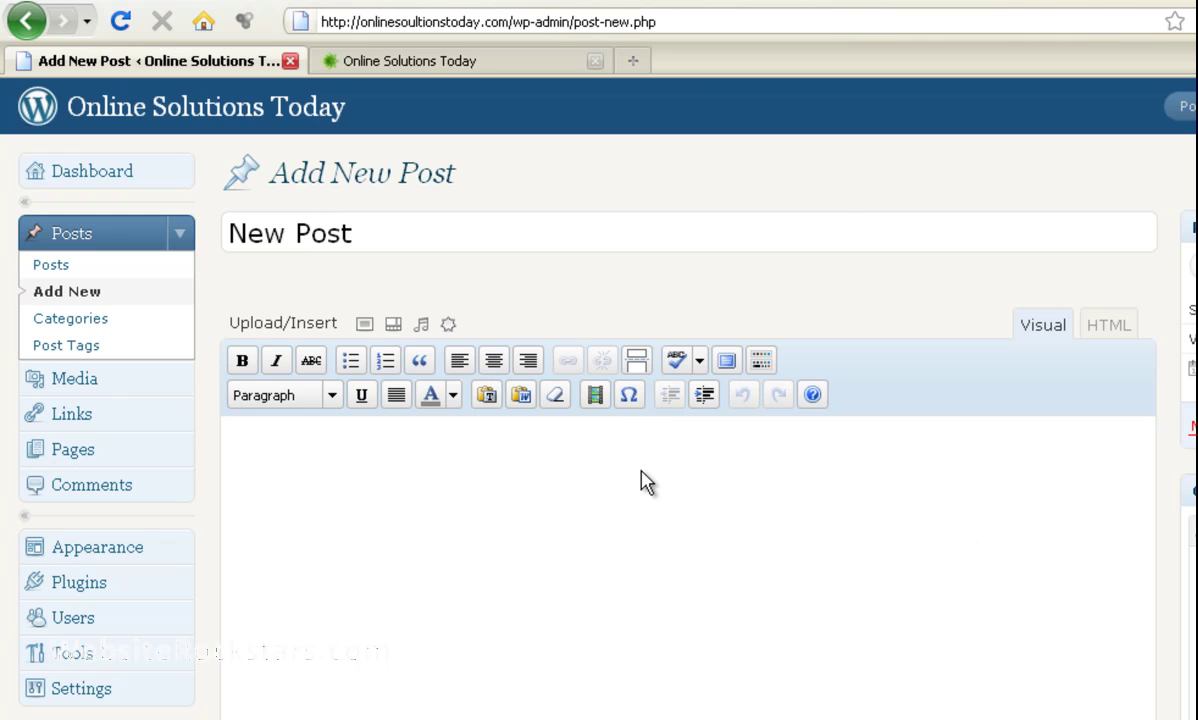
pyautogui.click(631, 467)
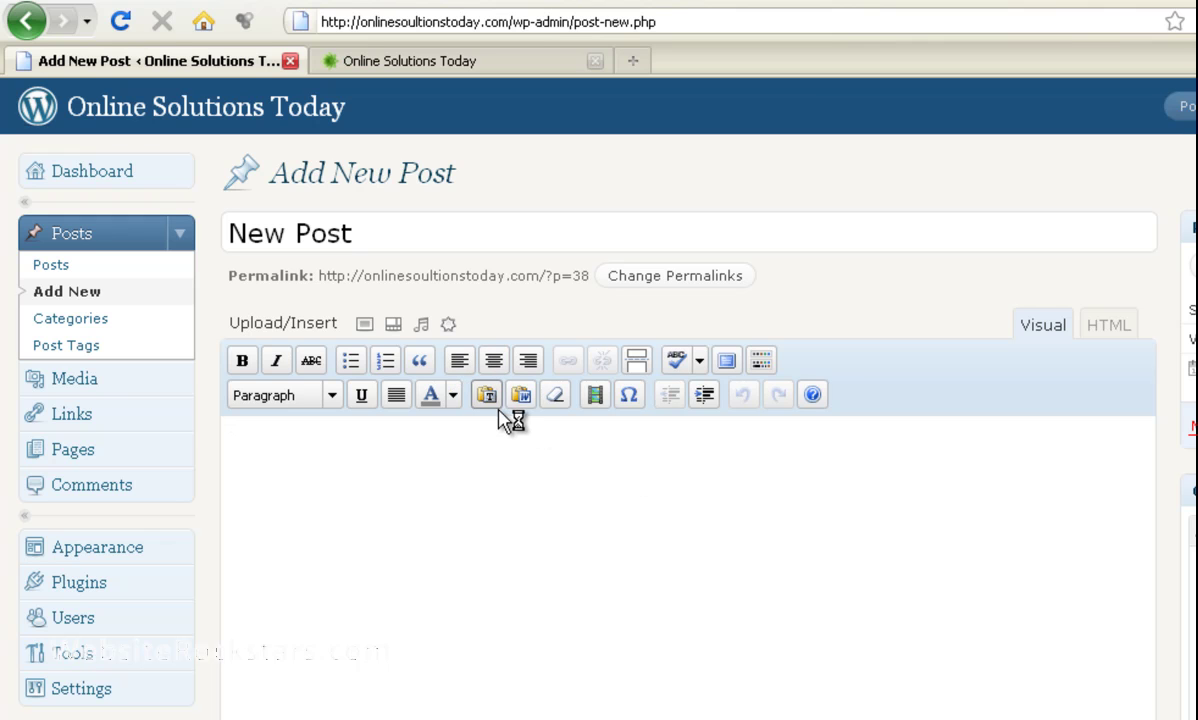
pyautogui.click(762, 360)
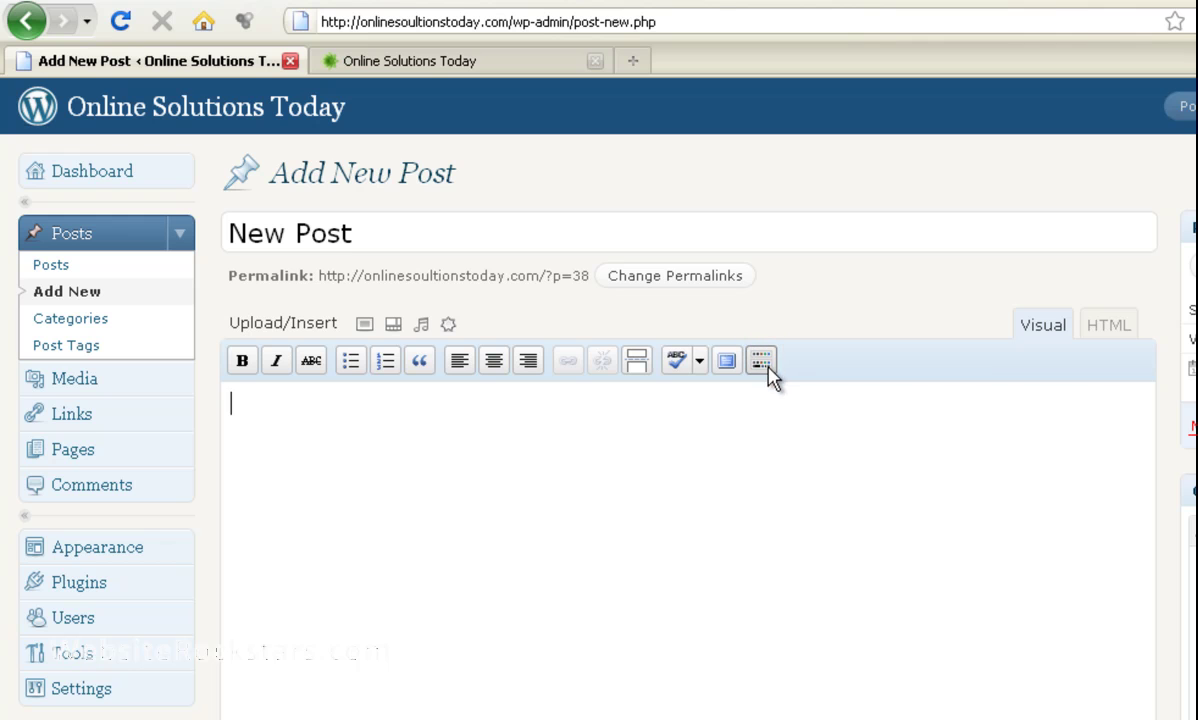
pyautogui.click(762, 362)
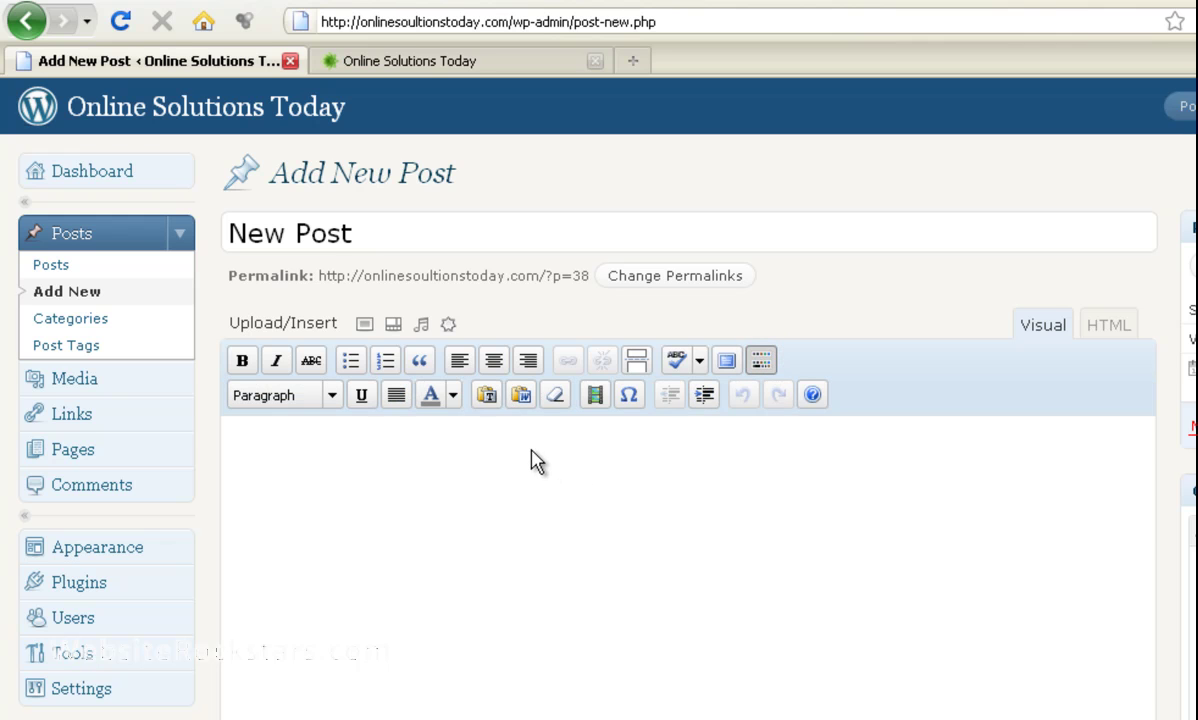
pyautogui.write('The text goes here.')
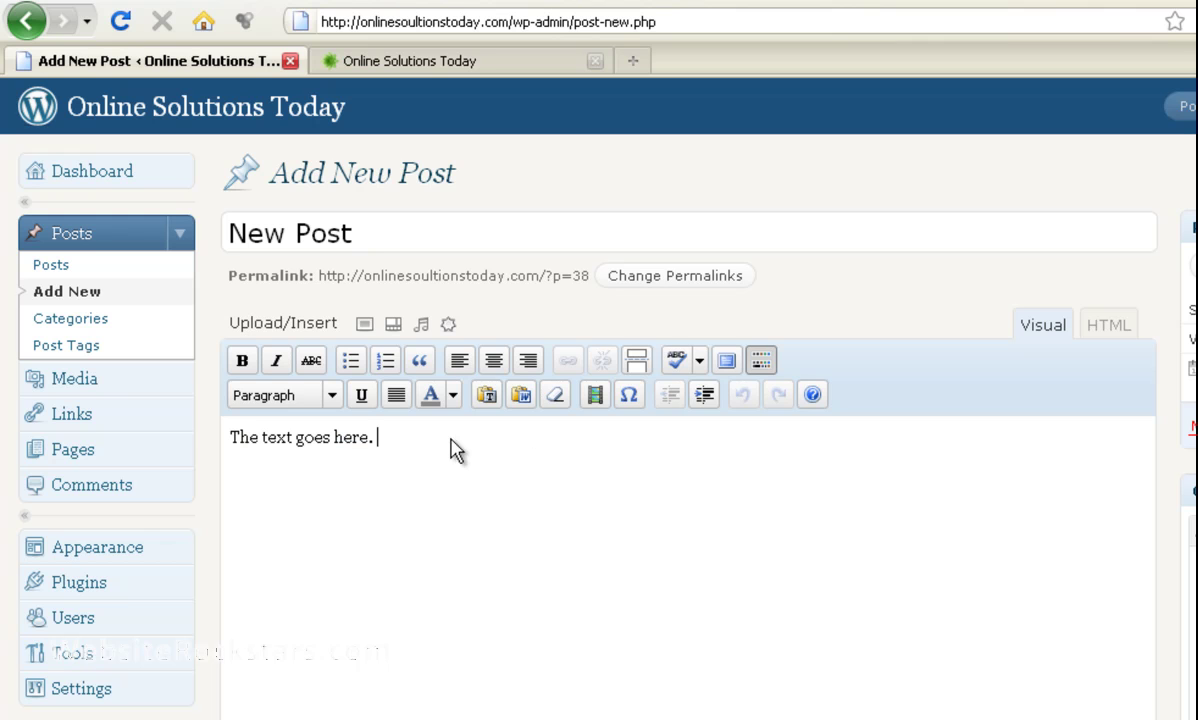
# Make the word "here." at the end of the body text bold.
pyautogui.moveTo(398, 442); pyautogui.dragTo(336, 433)
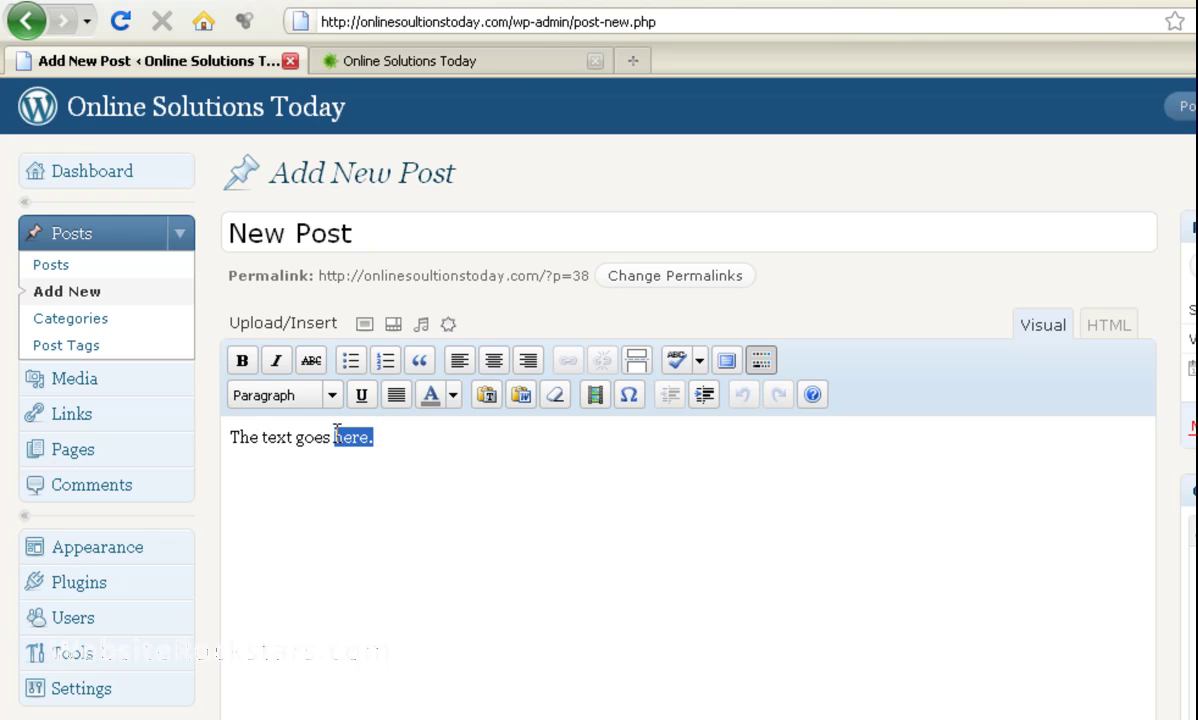
pyautogui.click(240, 361)
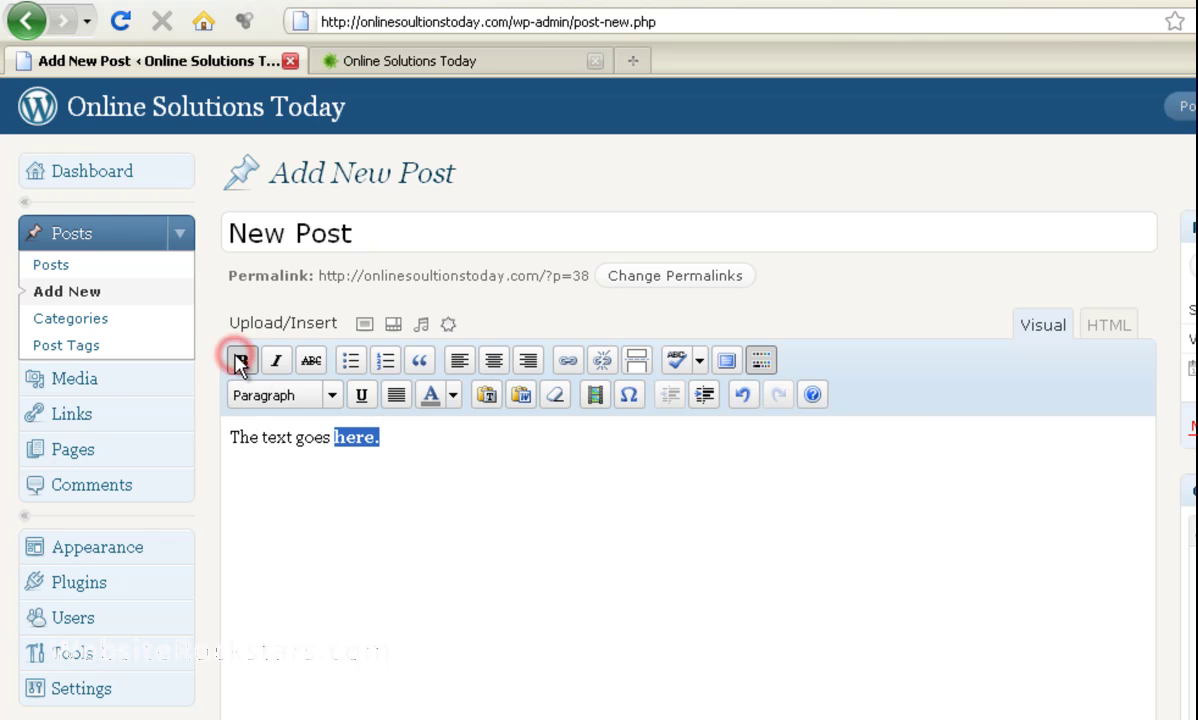
pyautogui.click(454, 396)
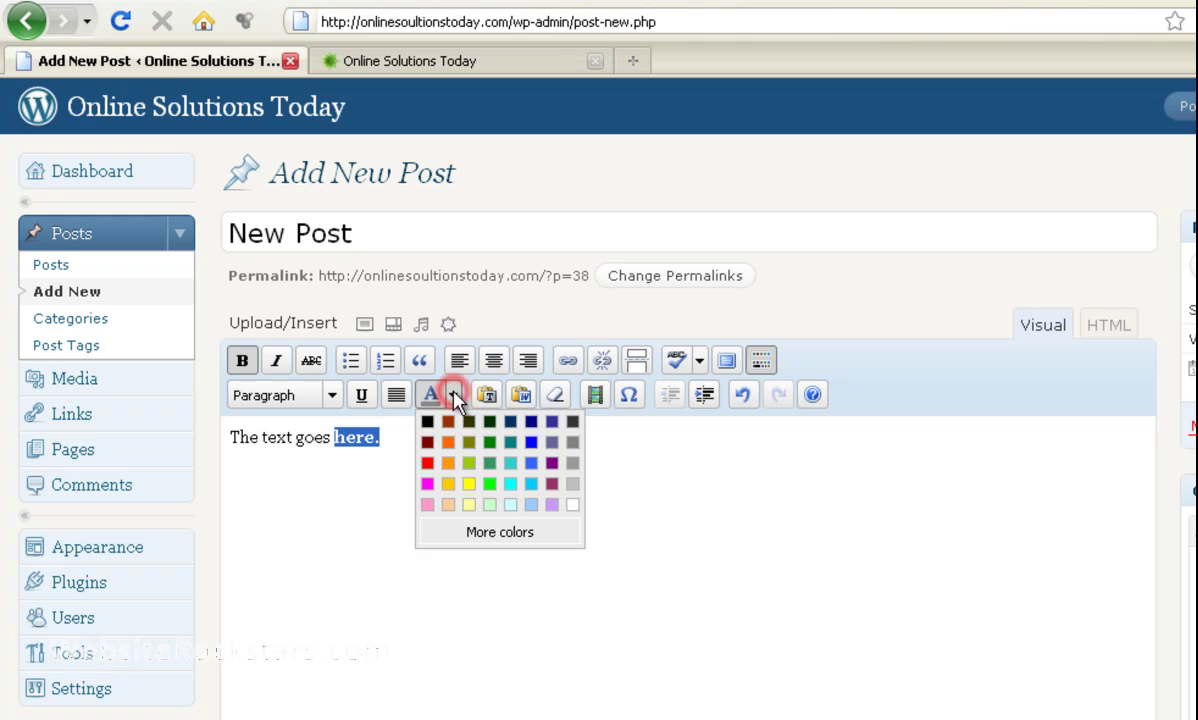
pyautogui.click(428, 462)
pyautogui.click(358, 462)
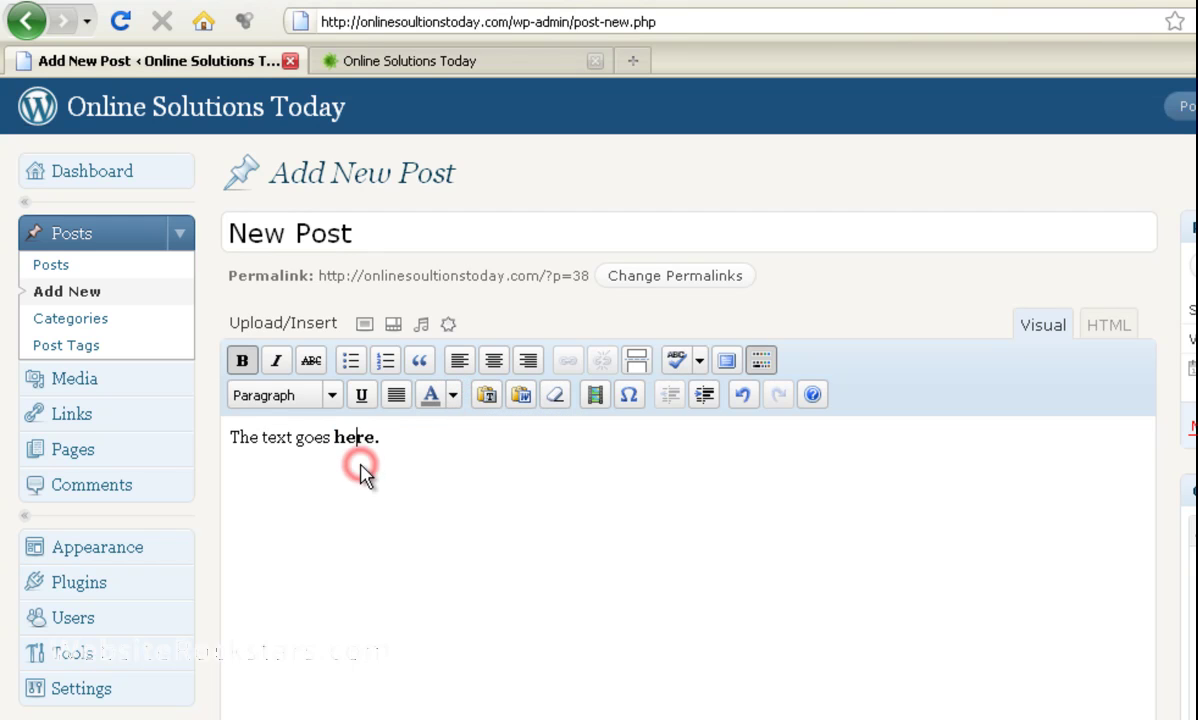
pyautogui.doubleClick(308, 436)
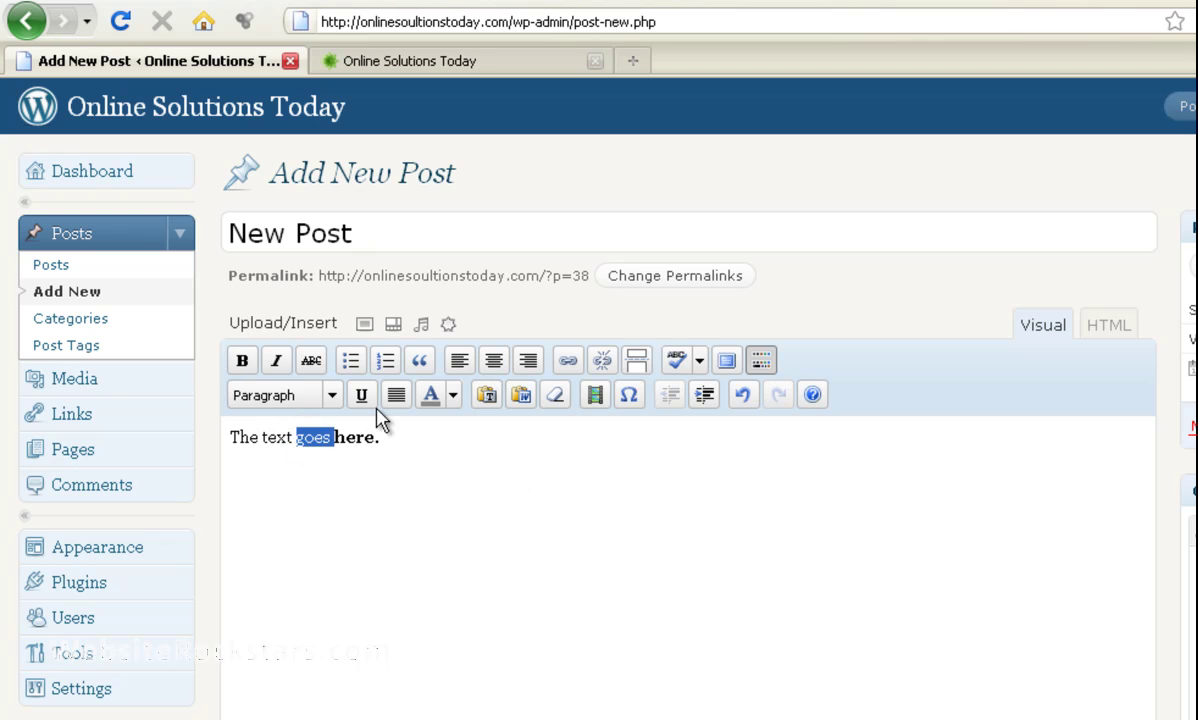
pyautogui.click(568, 360)
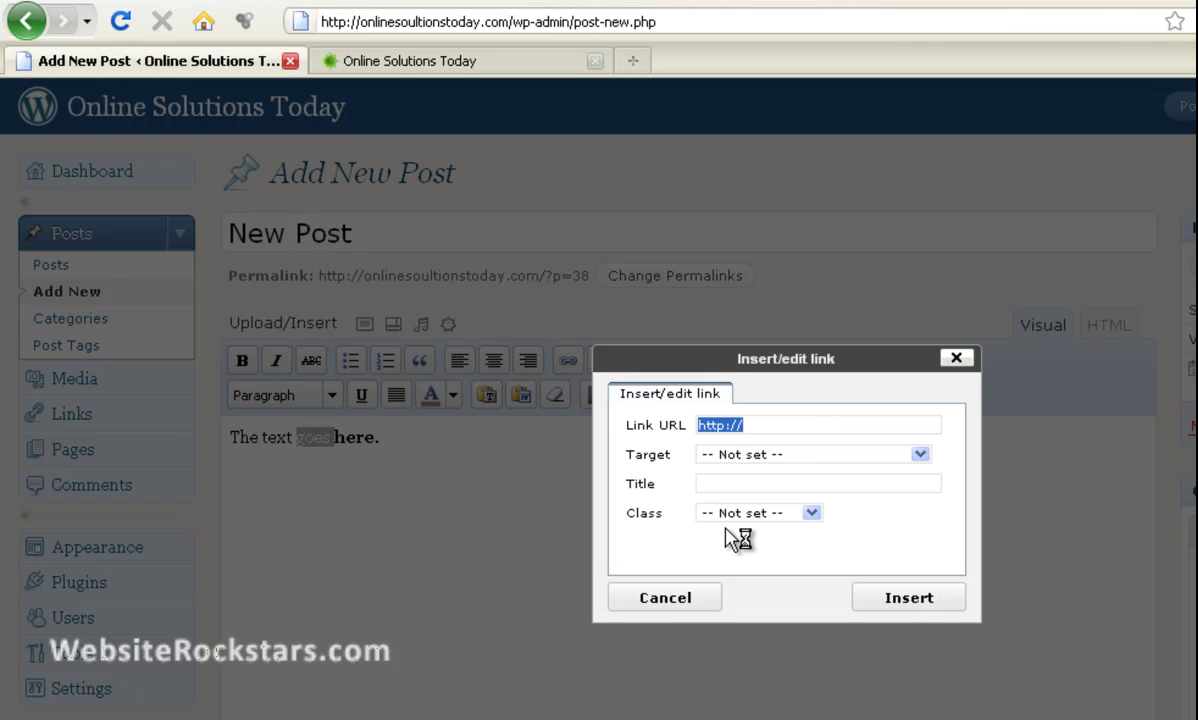
pyautogui.click(673, 590)
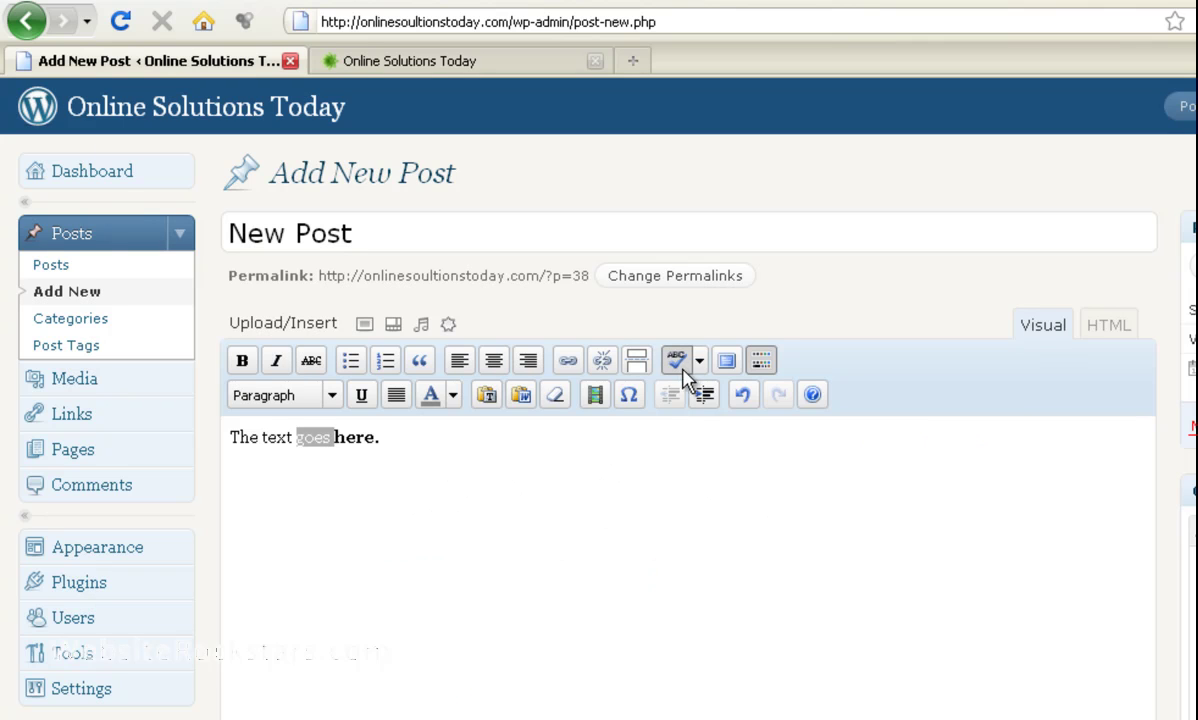
pyautogui.click(448, 452)
pyautogui.press('Return')
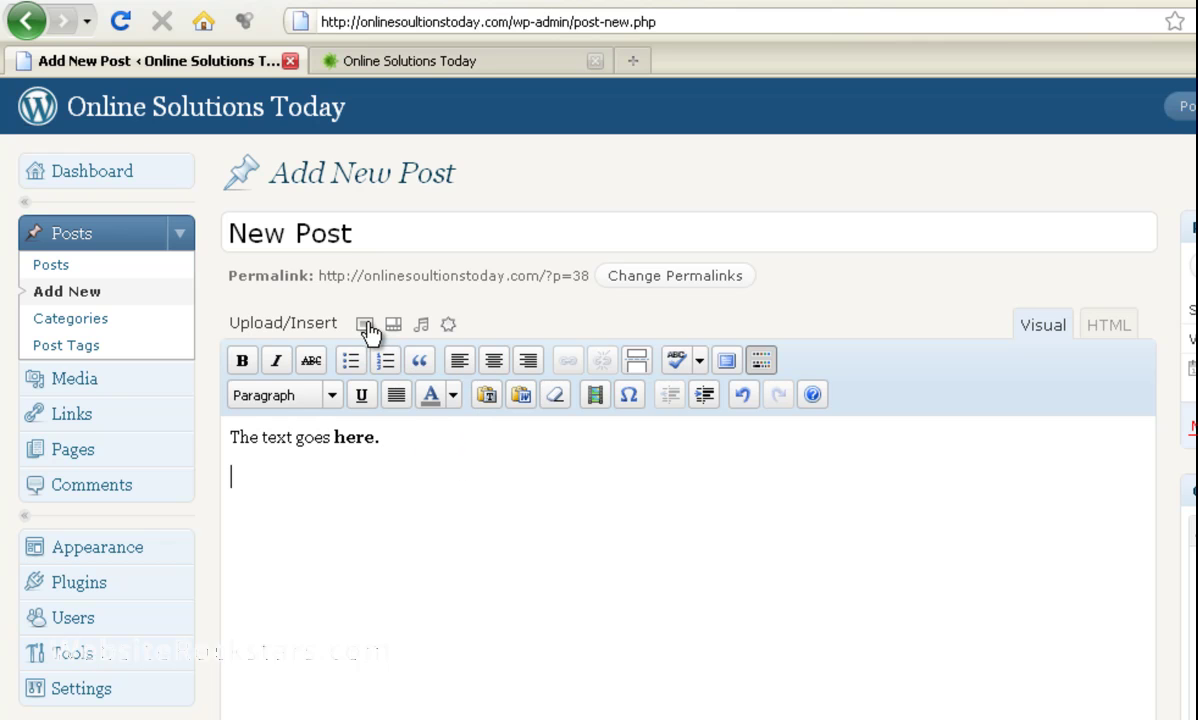
pyautogui.click(364, 325)
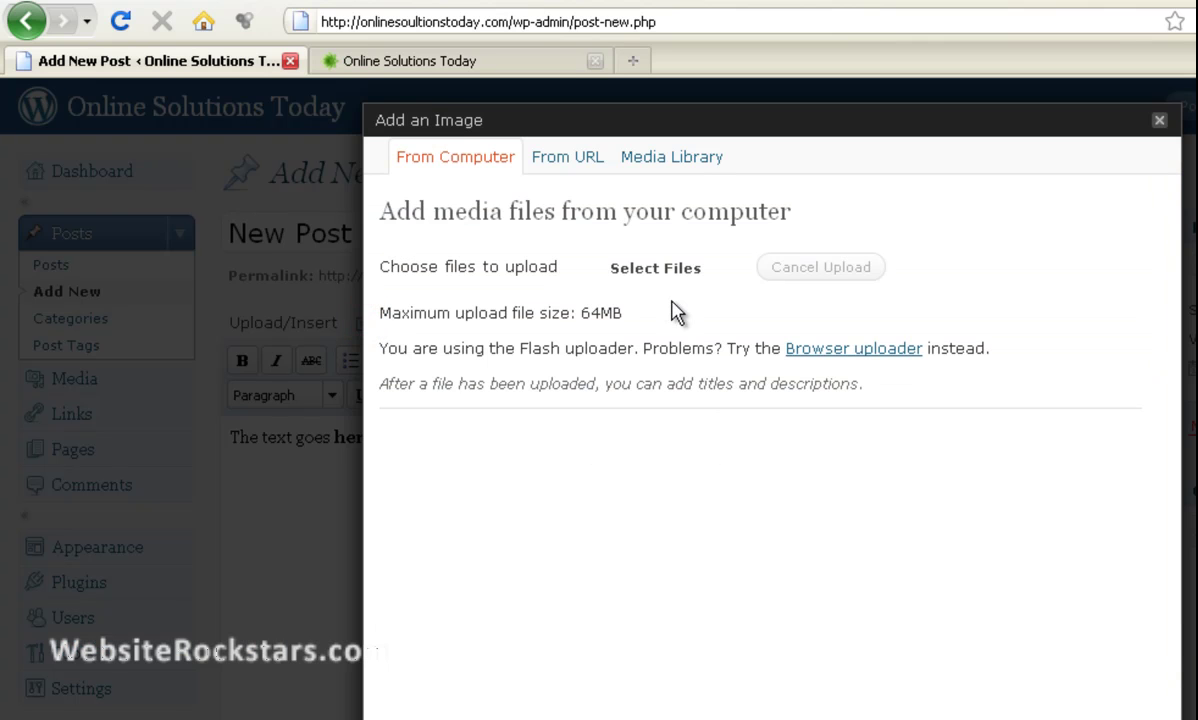
pyautogui.click(656, 271)
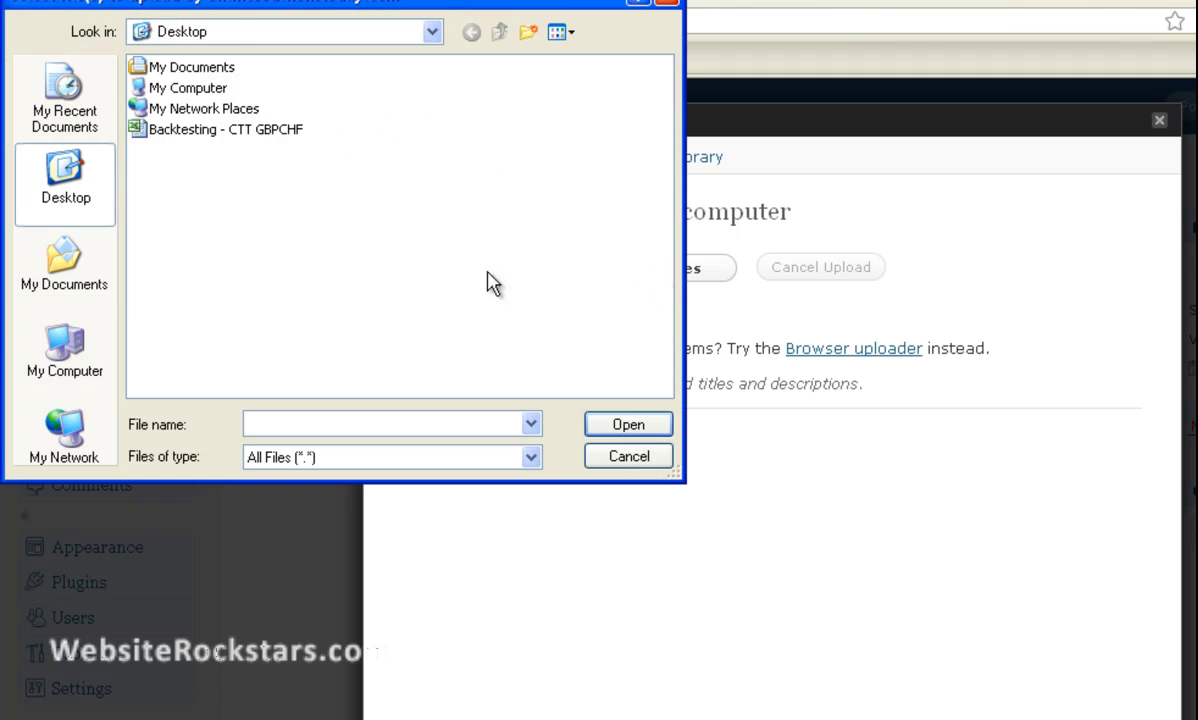
pyautogui.click(96, 268)
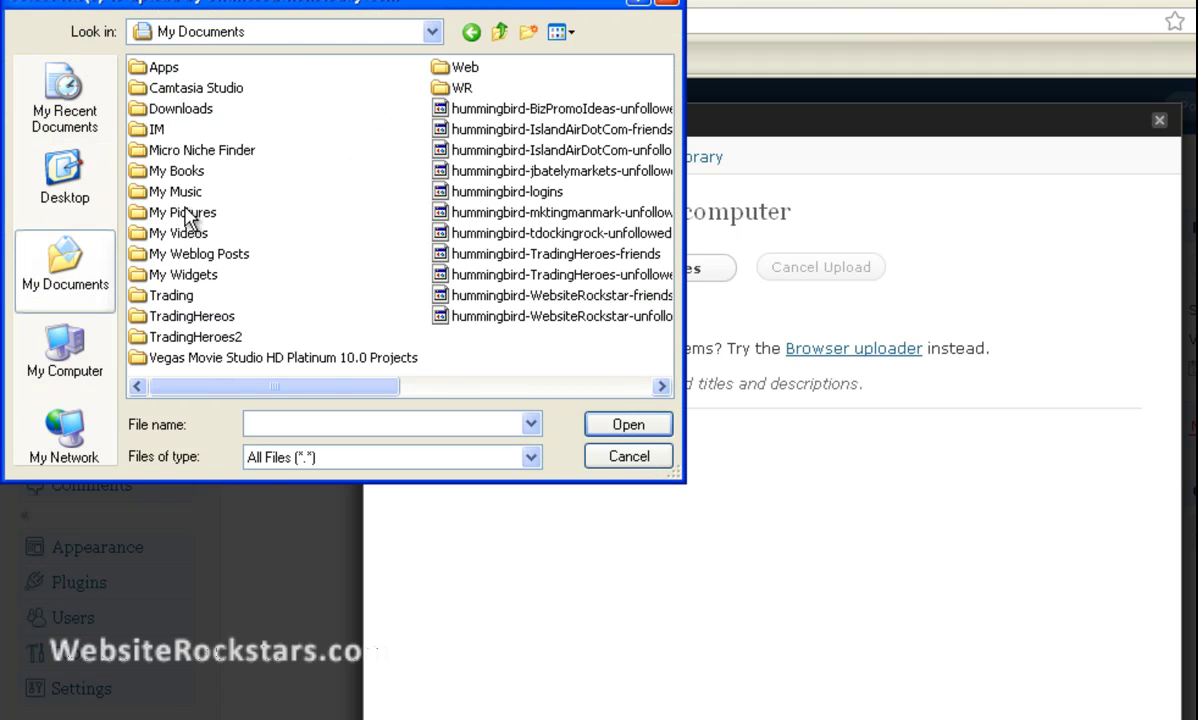
pyautogui.doubleClick(185, 210)
pyautogui.doubleClick(487, 148)
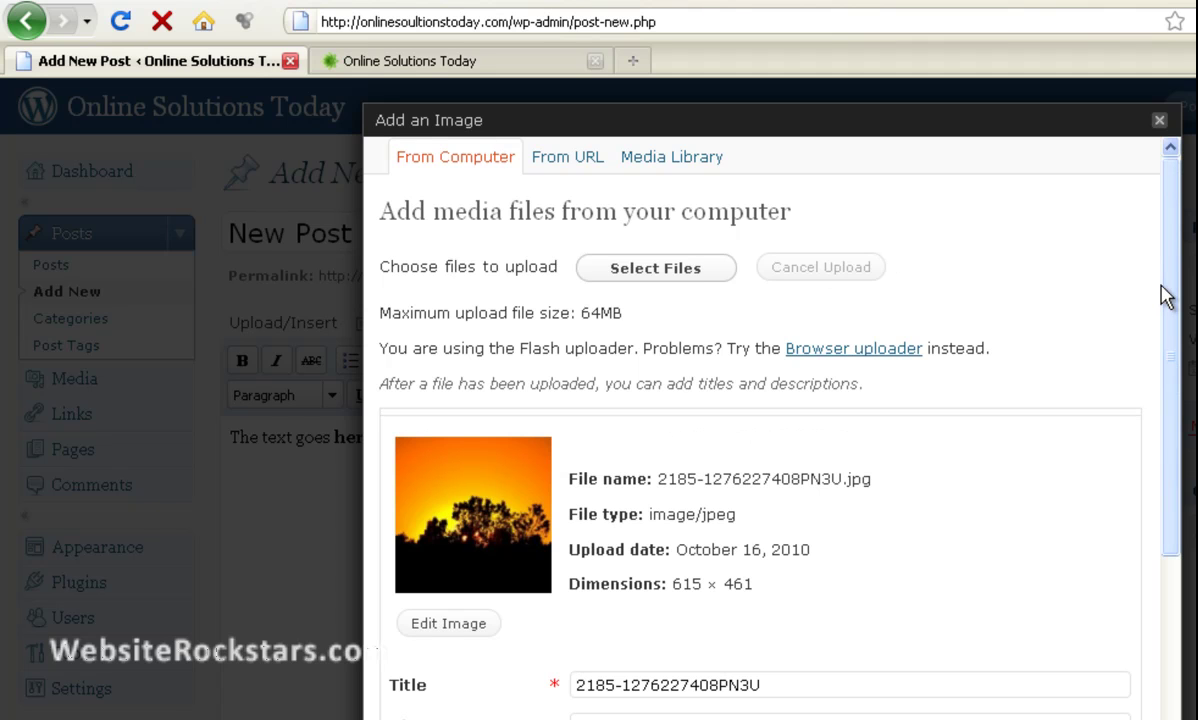
# Set the uploaded image's title to "sunset" and its caption to "Sunset".
pyautogui.moveTo(1165, 297); pyautogui.dragTo(1173, 460)
pyautogui.scroll(-1, 776, 367)
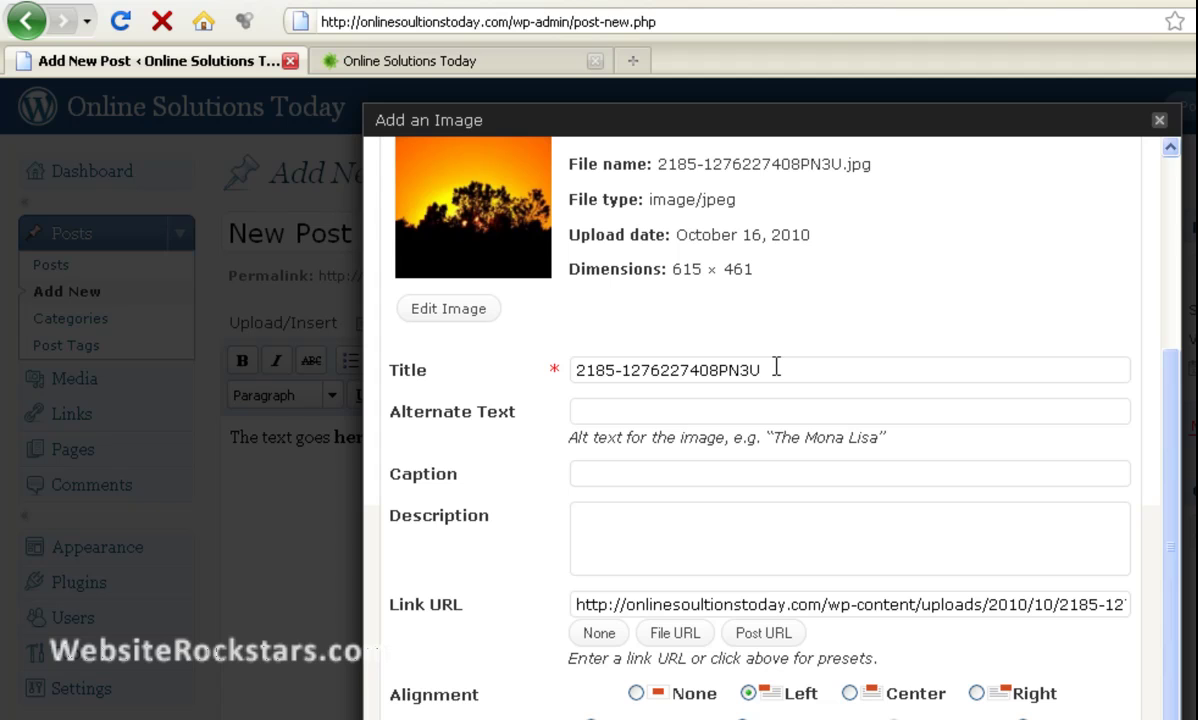
pyautogui.moveTo(776, 367); pyautogui.dragTo(565, 358)
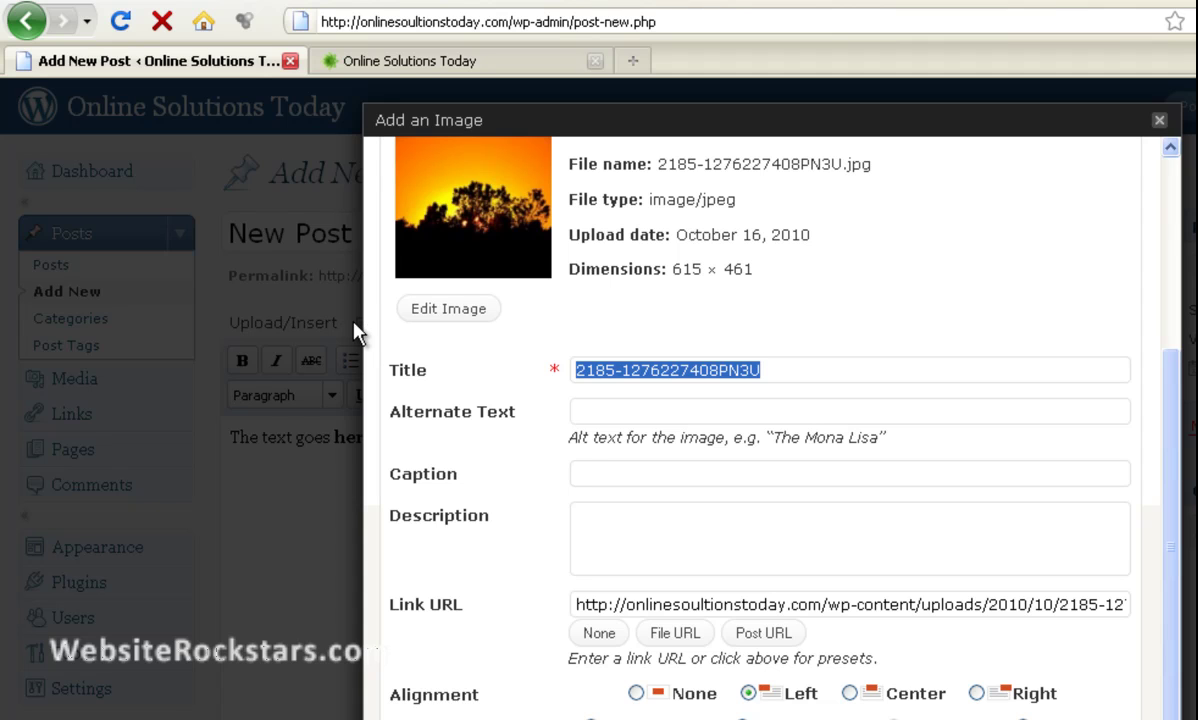
pyautogui.write('sunset')
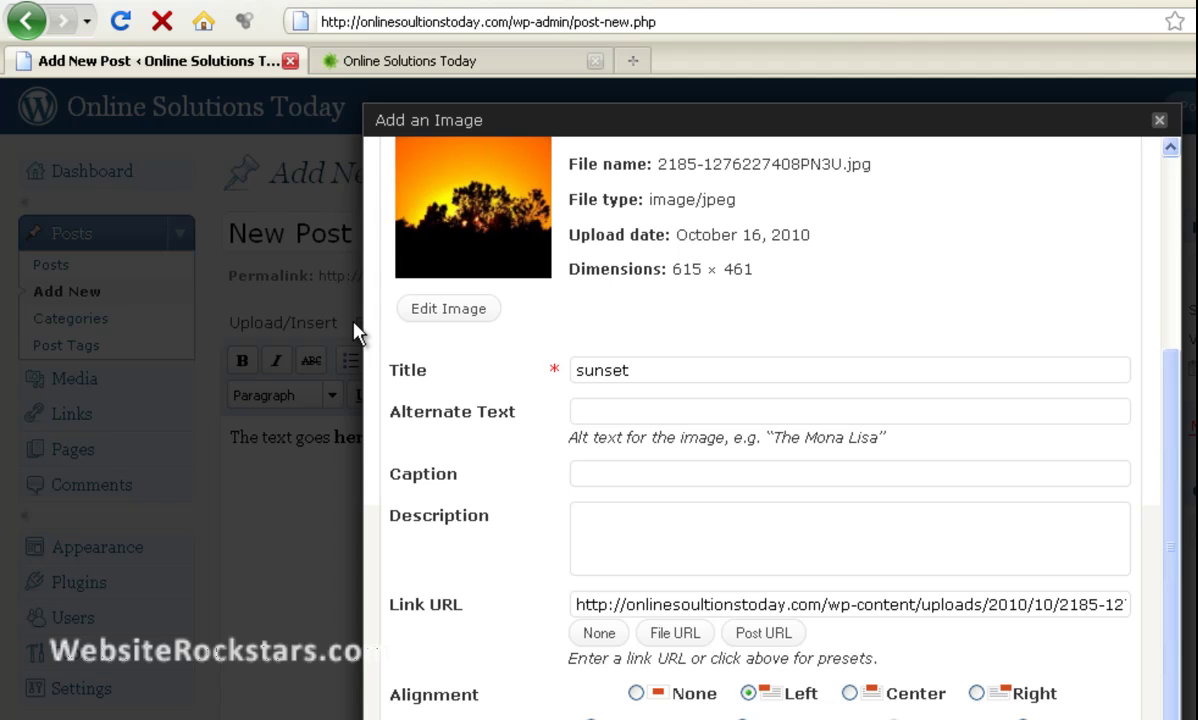
pyautogui.click(681, 476)
pyautogui.write('Sunset')
# Insert the image into the post with right alignment and no link URL.
pyautogui.click(604, 636)
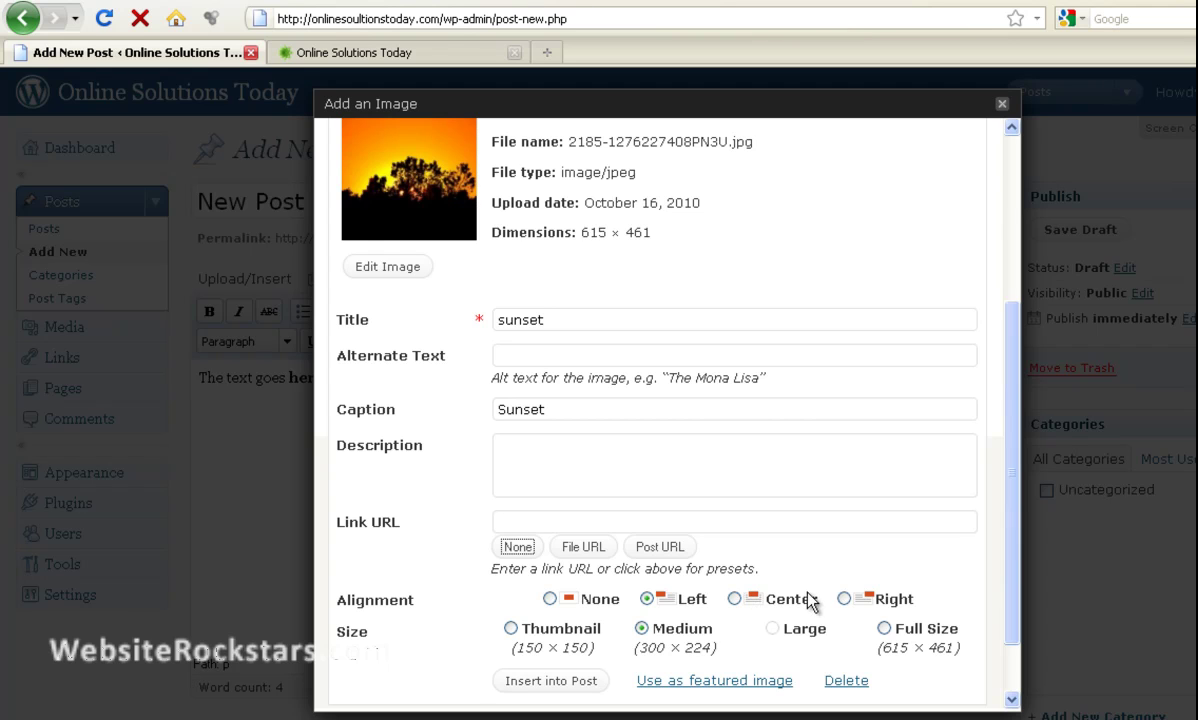
pyautogui.click(844, 599)
pyautogui.click(569, 681)
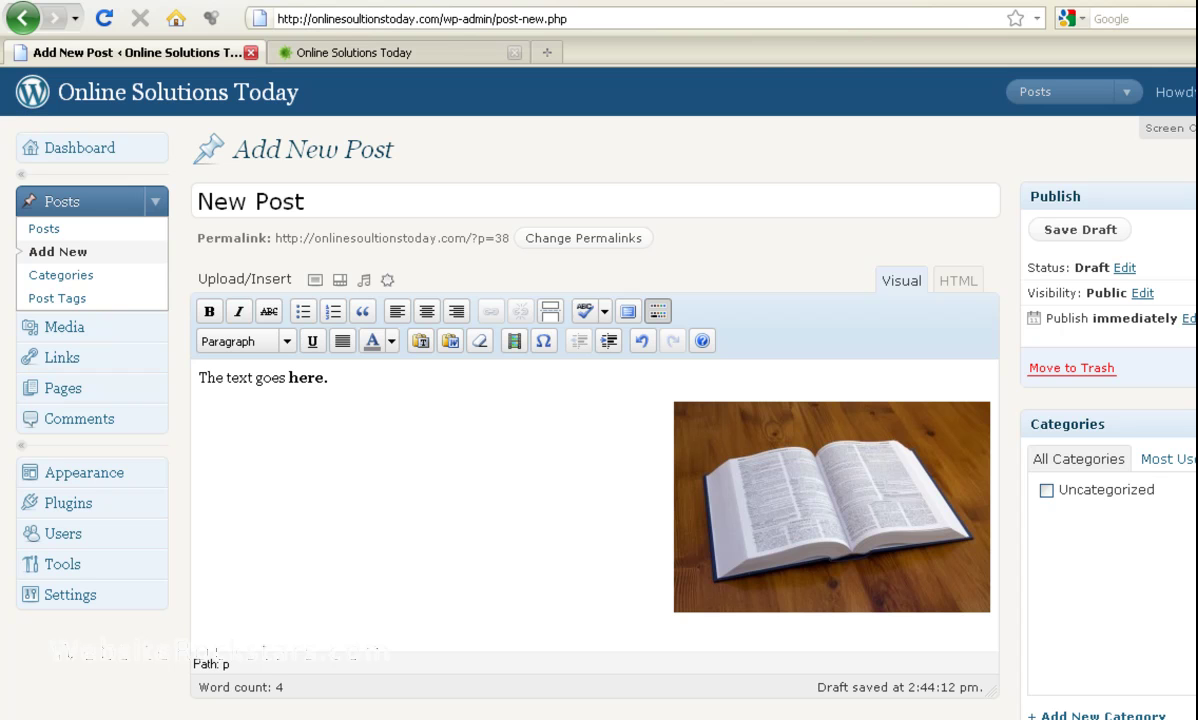
# Add the paragraph "The new text." beside the image and publish the post.
pyautogui.press('Return')
pyautogui.write('The new text.')
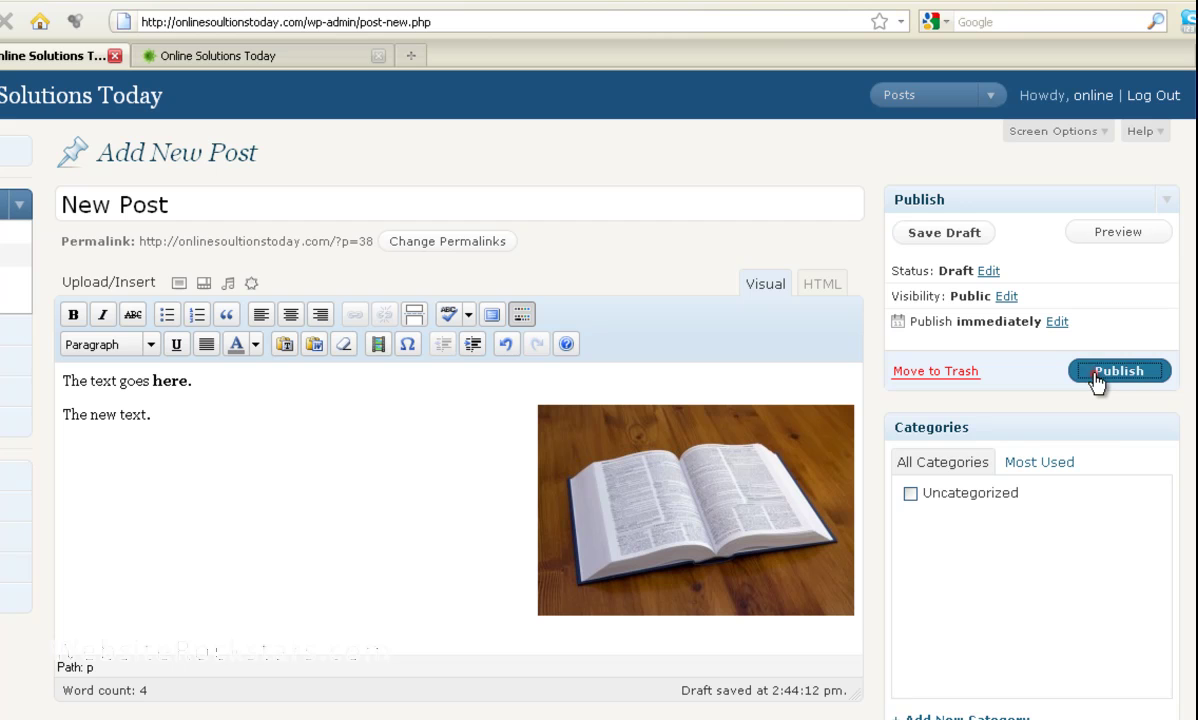
pyautogui.click(1097, 383)
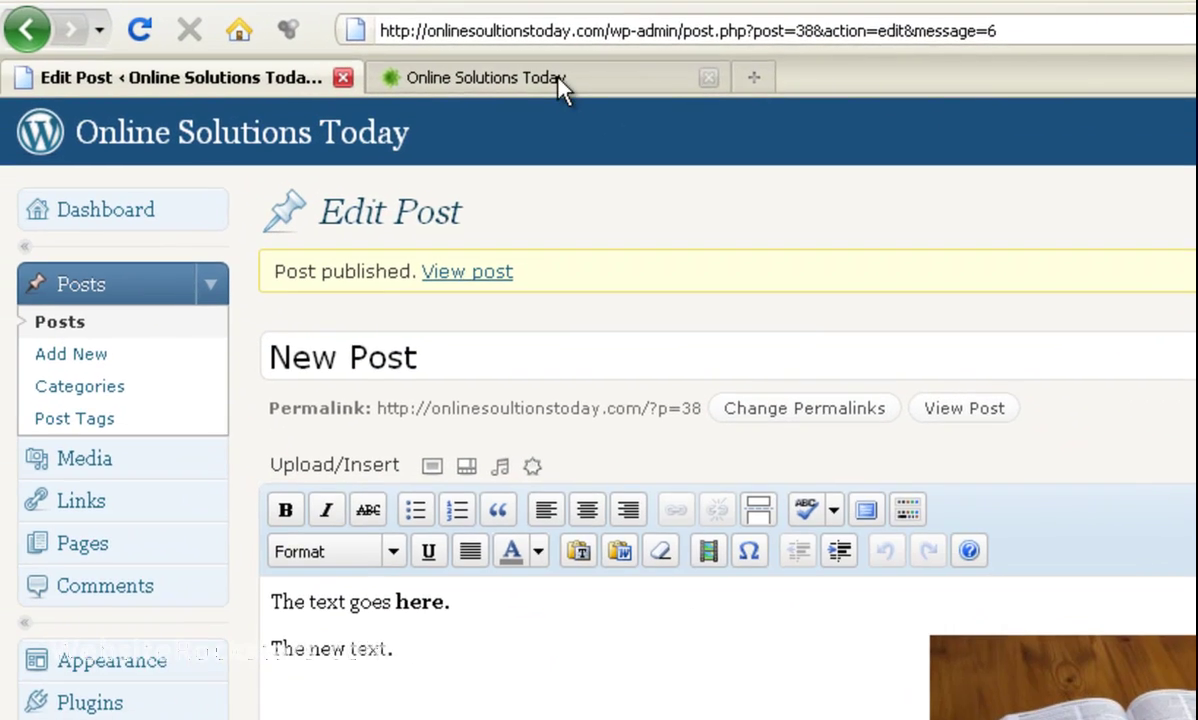
# View the published "New Post" entry through the Blog page of the live site.
pyautogui.click(252, 56)
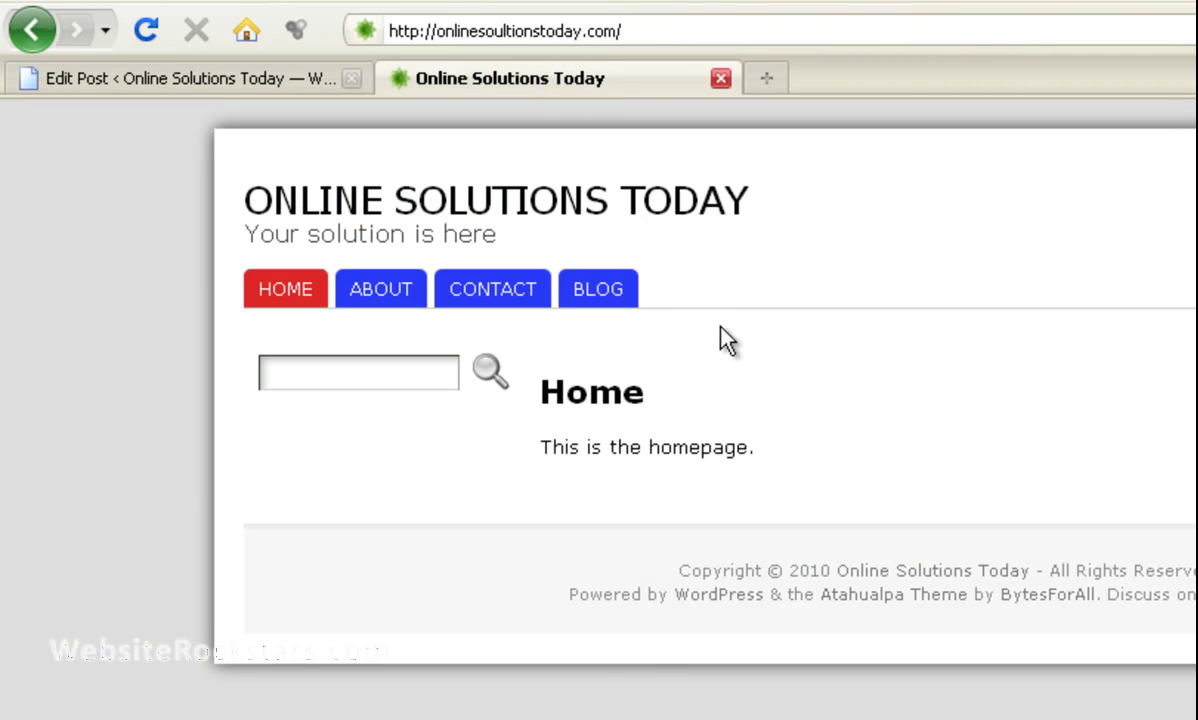
pyautogui.click(614, 295)
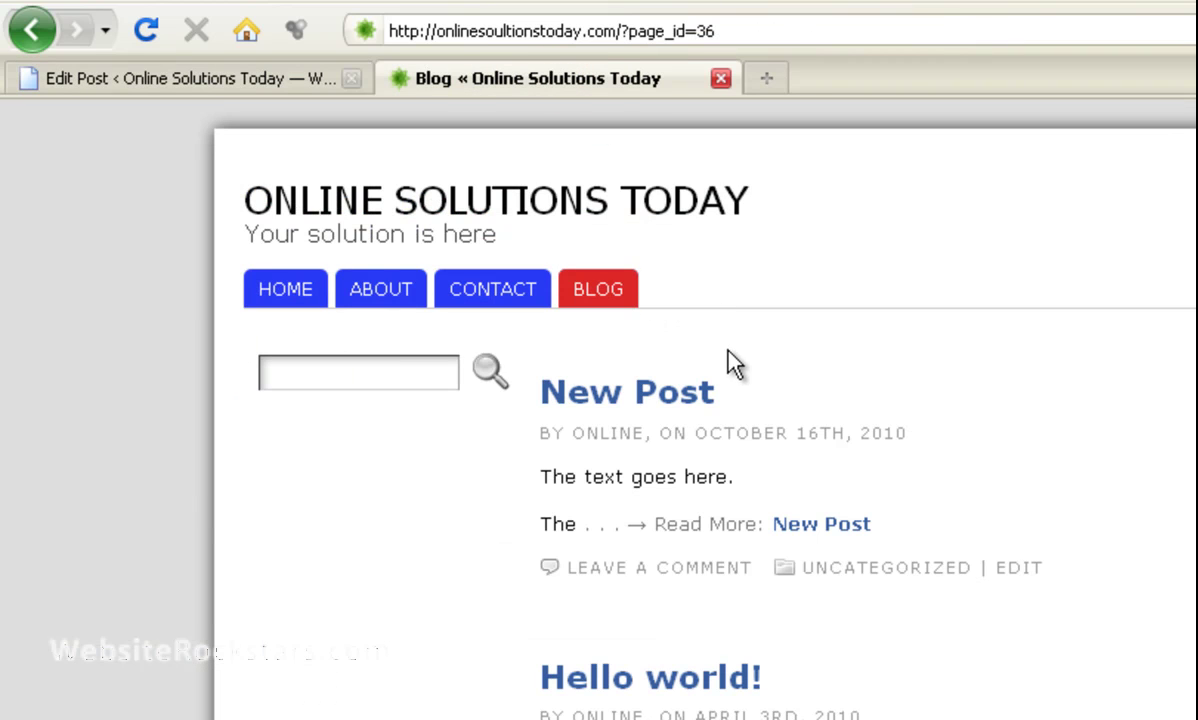
pyautogui.click(680, 398)
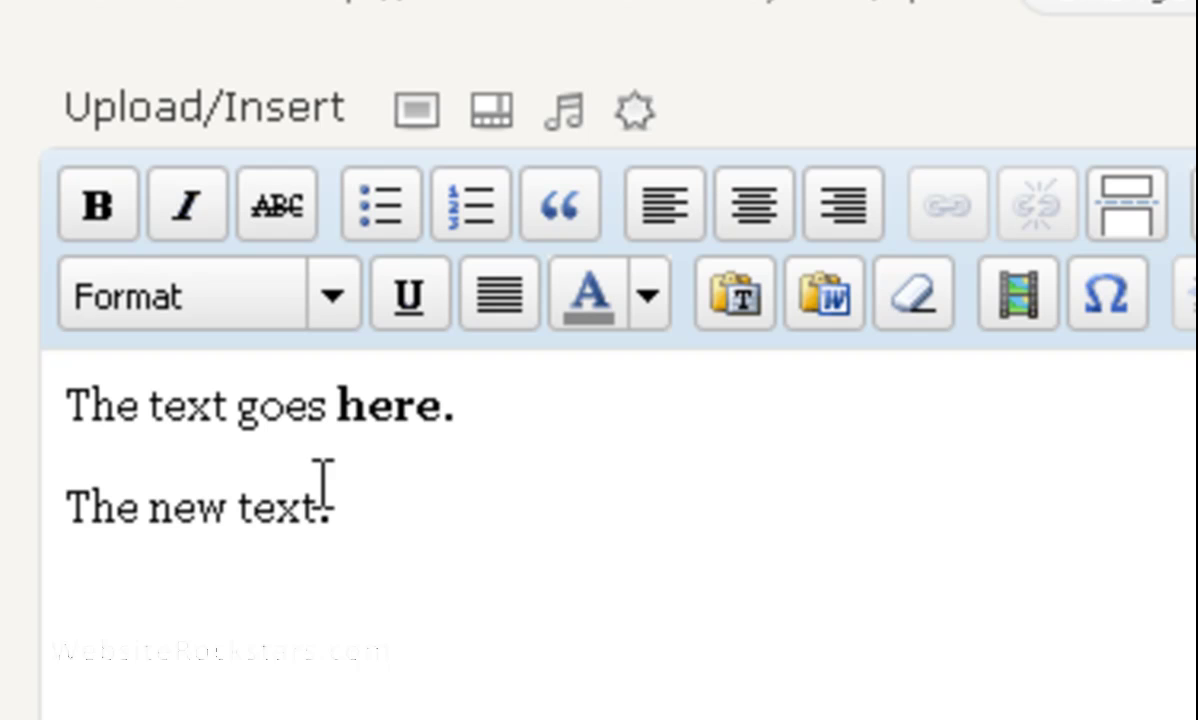
pyautogui.moveTo(318, 505); pyautogui.dragTo(155, 483)
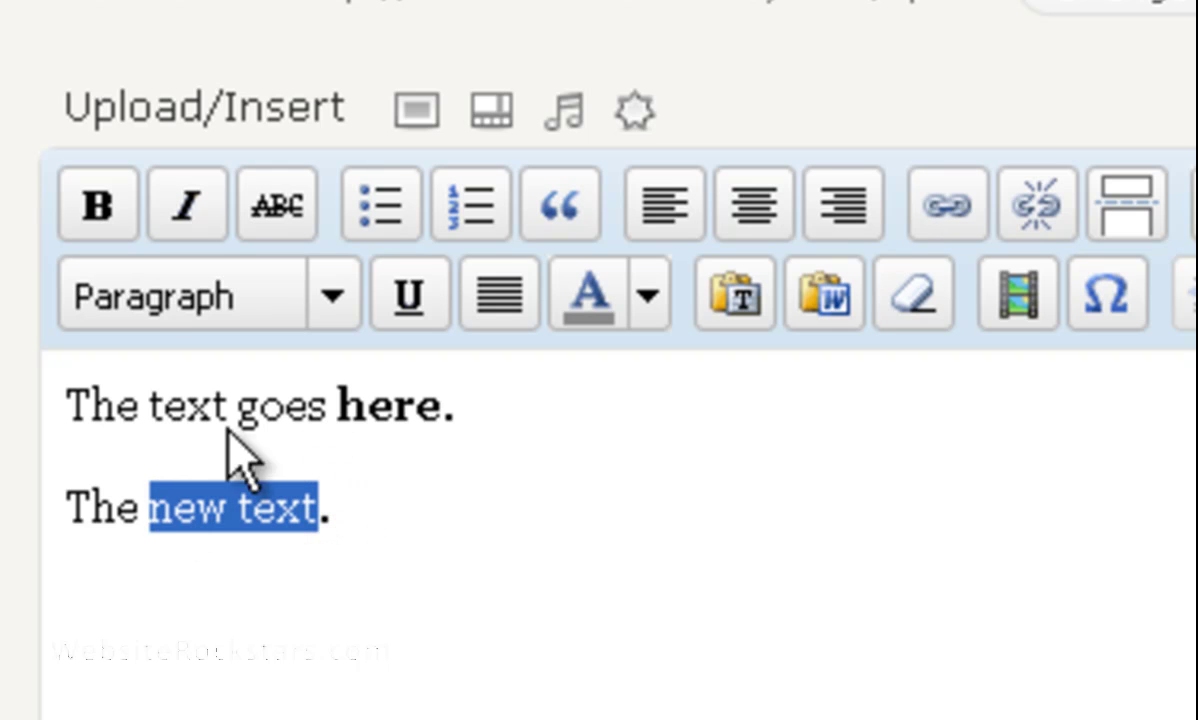
pyautogui.click(940, 207)
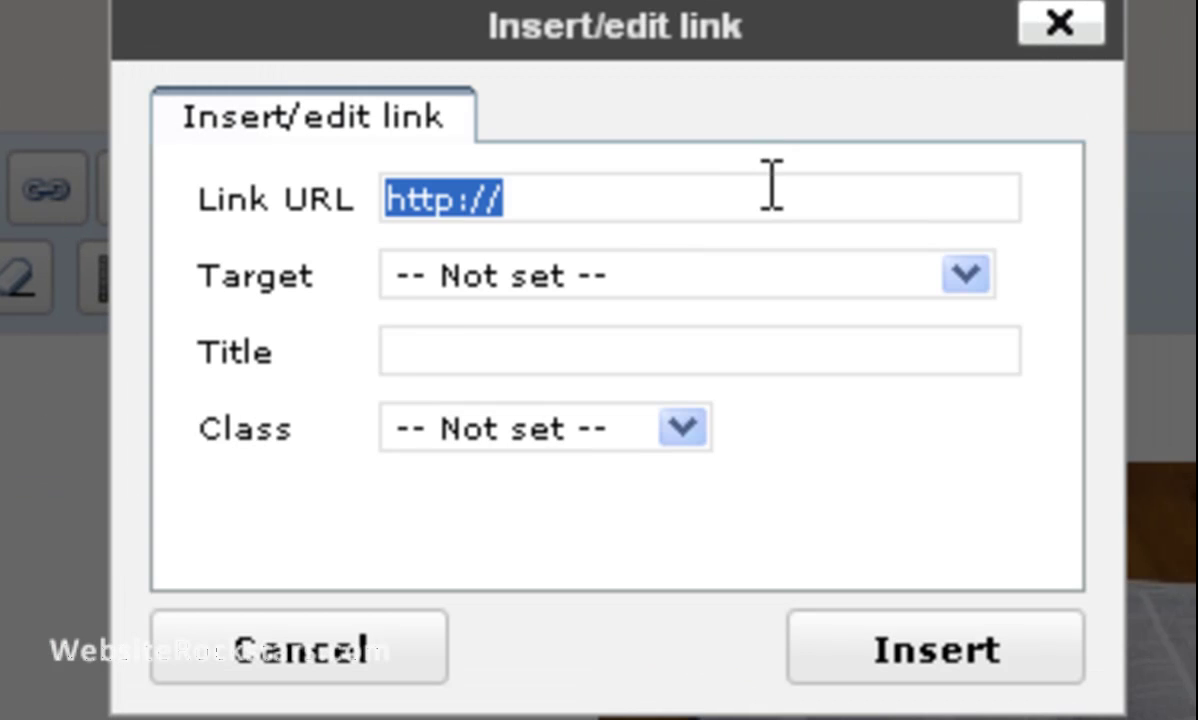
pyautogui.click(770, 182)
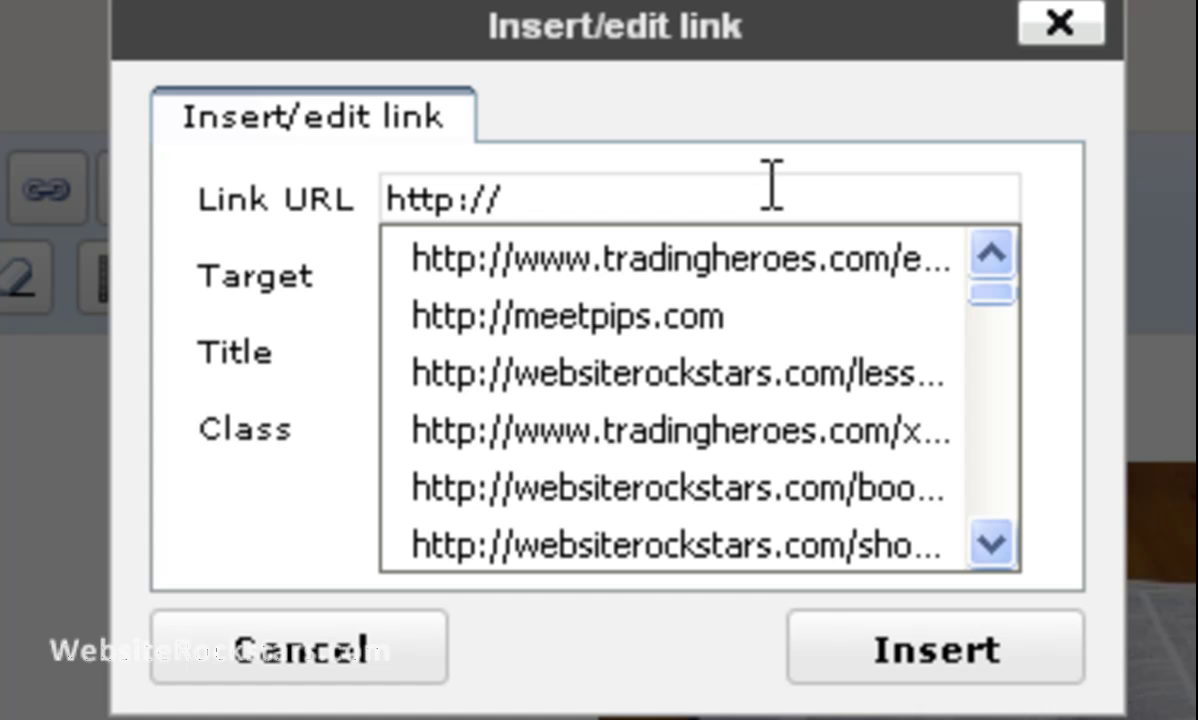
pyautogui.write('yahoo.com')
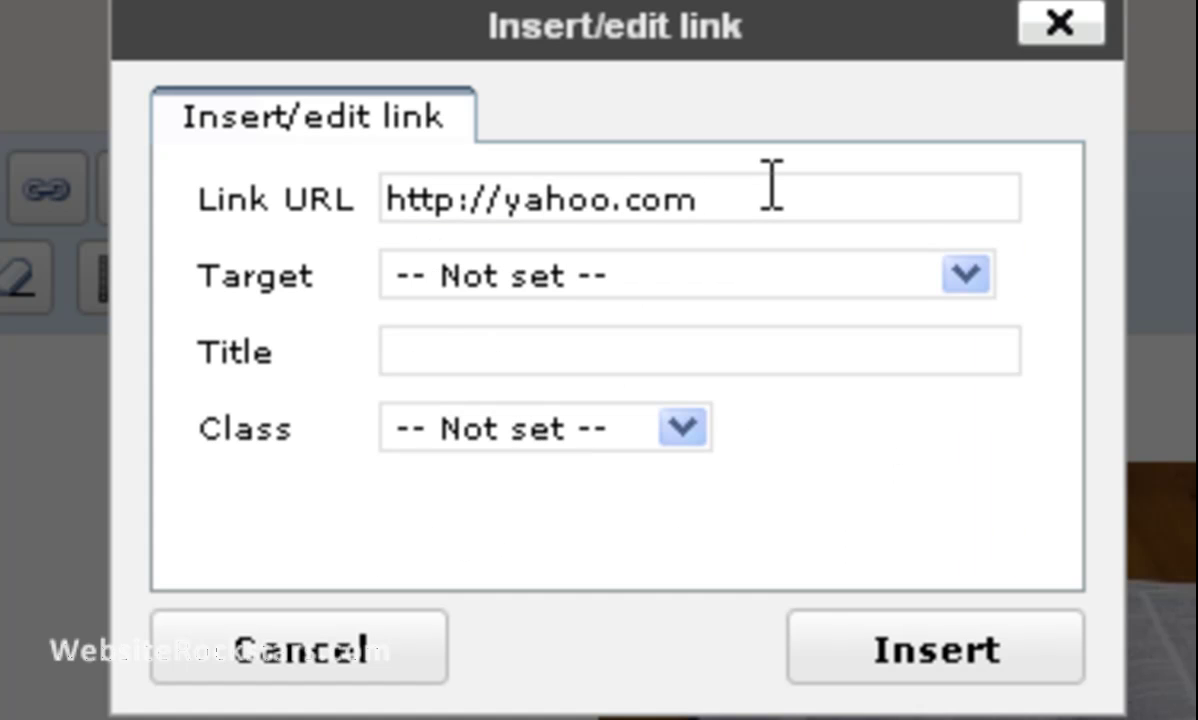
pyautogui.click(984, 276)
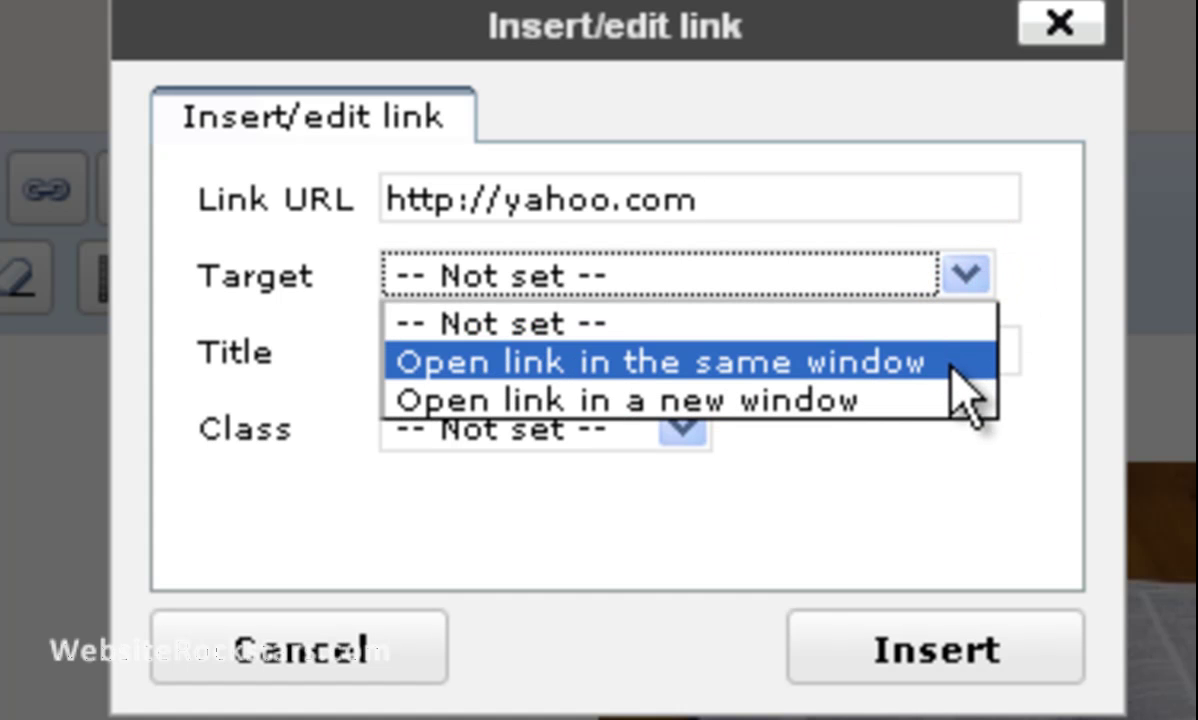
pyautogui.click(952, 386)
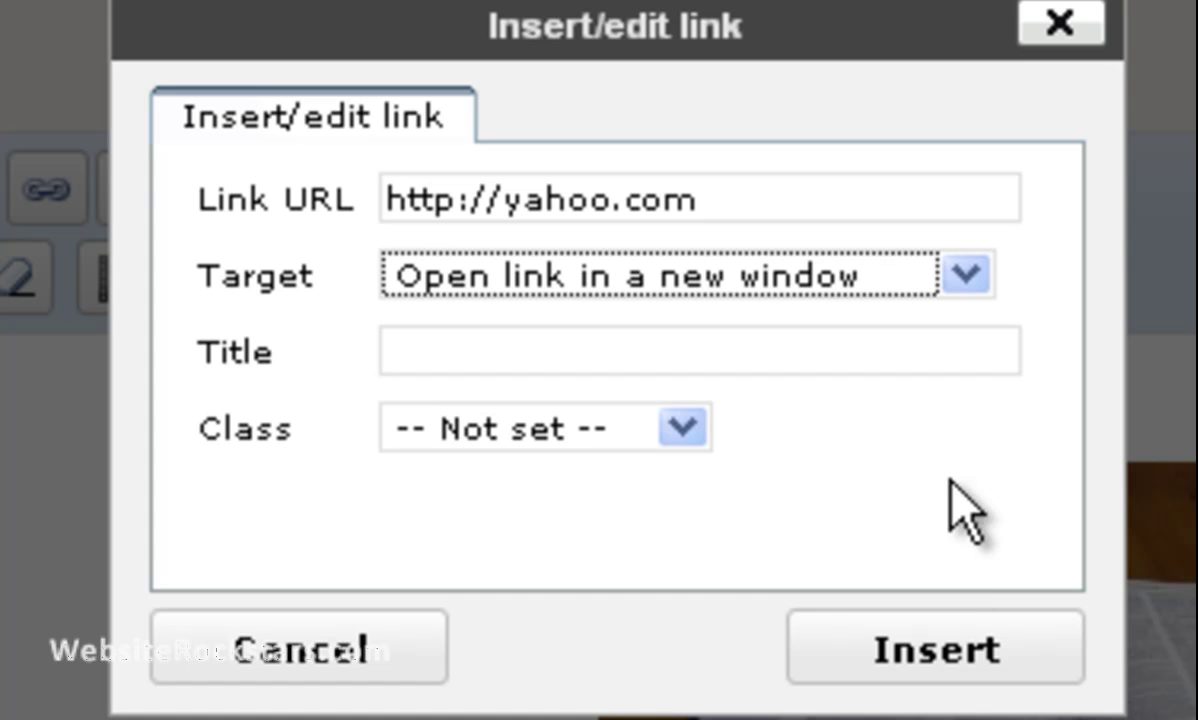
pyautogui.click(948, 630)
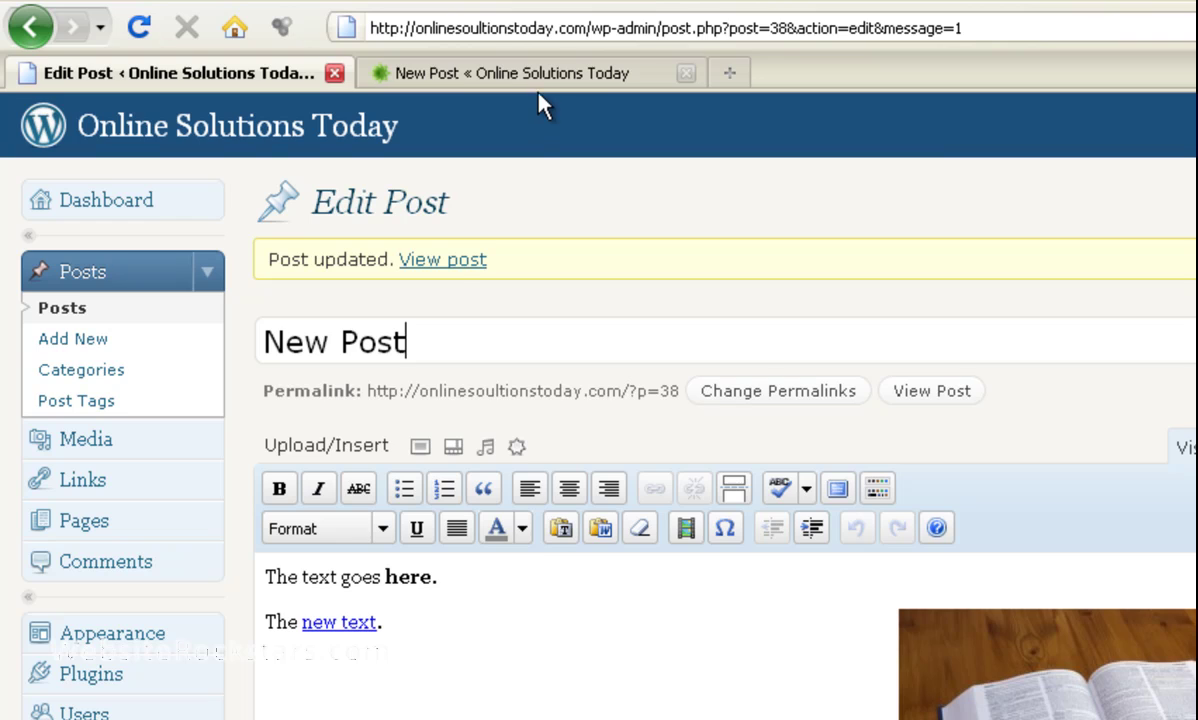
# Reload the live "New Post" page, test its "new text" link, and close the Yahoo page it opens.
pyautogui.click(537, 88)
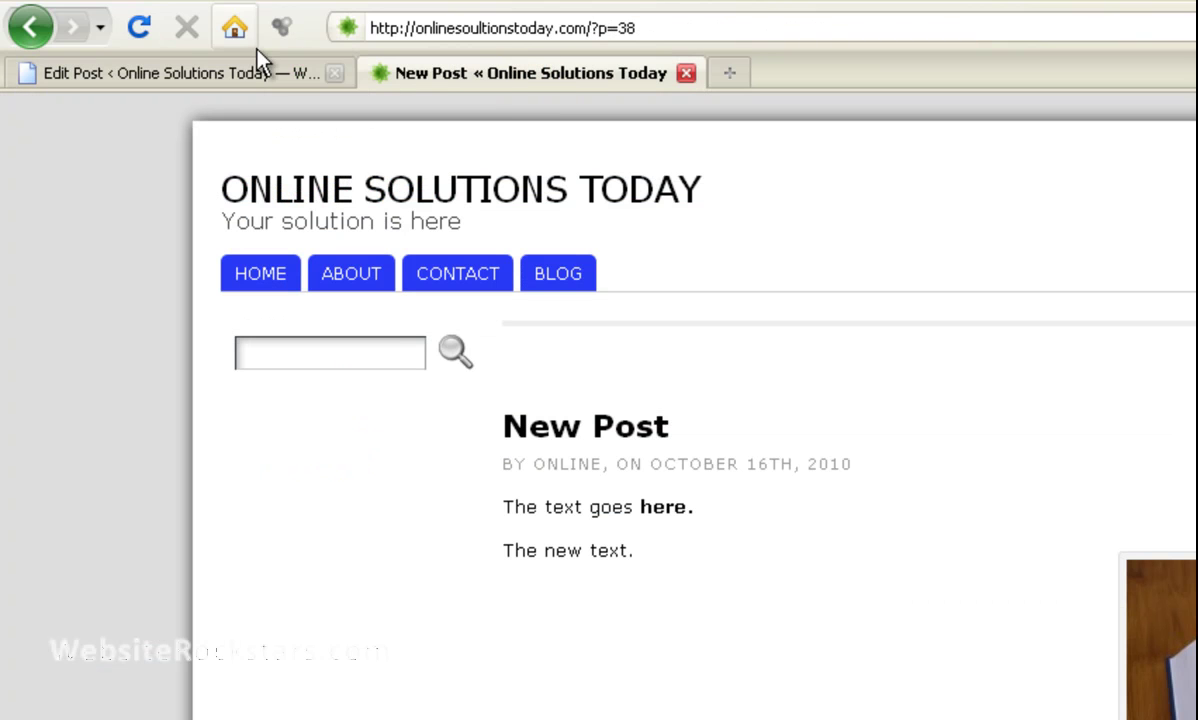
pyautogui.click(148, 28)
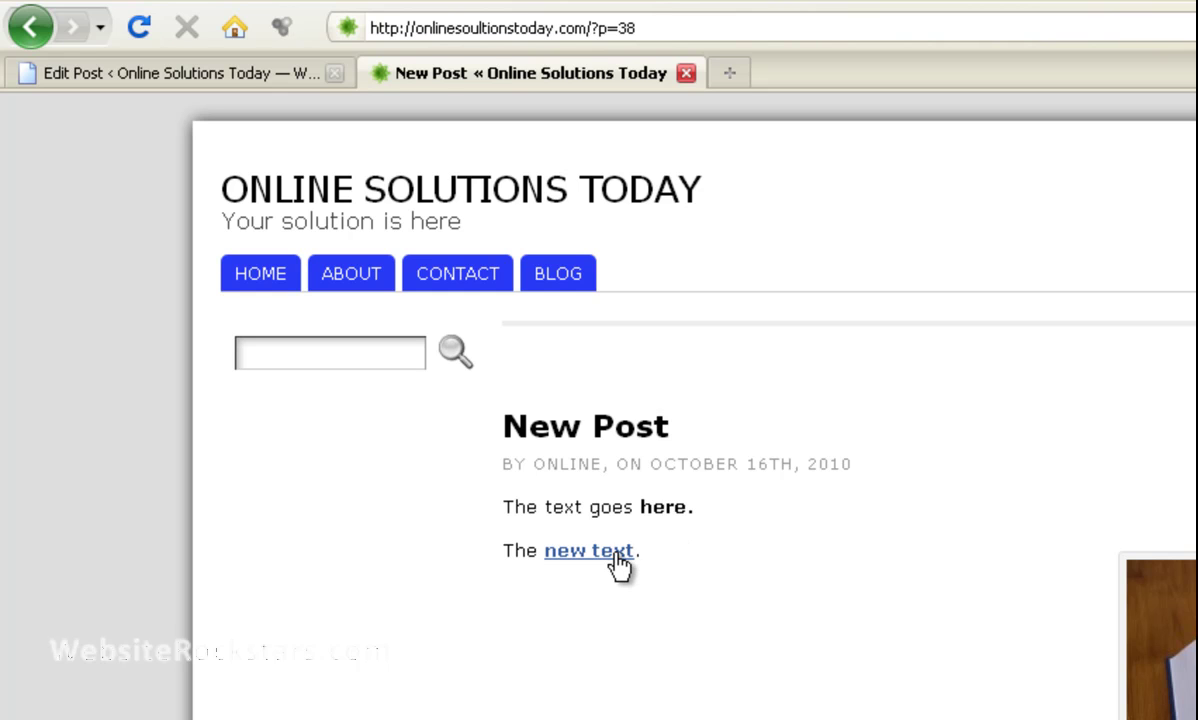
pyautogui.click(605, 555)
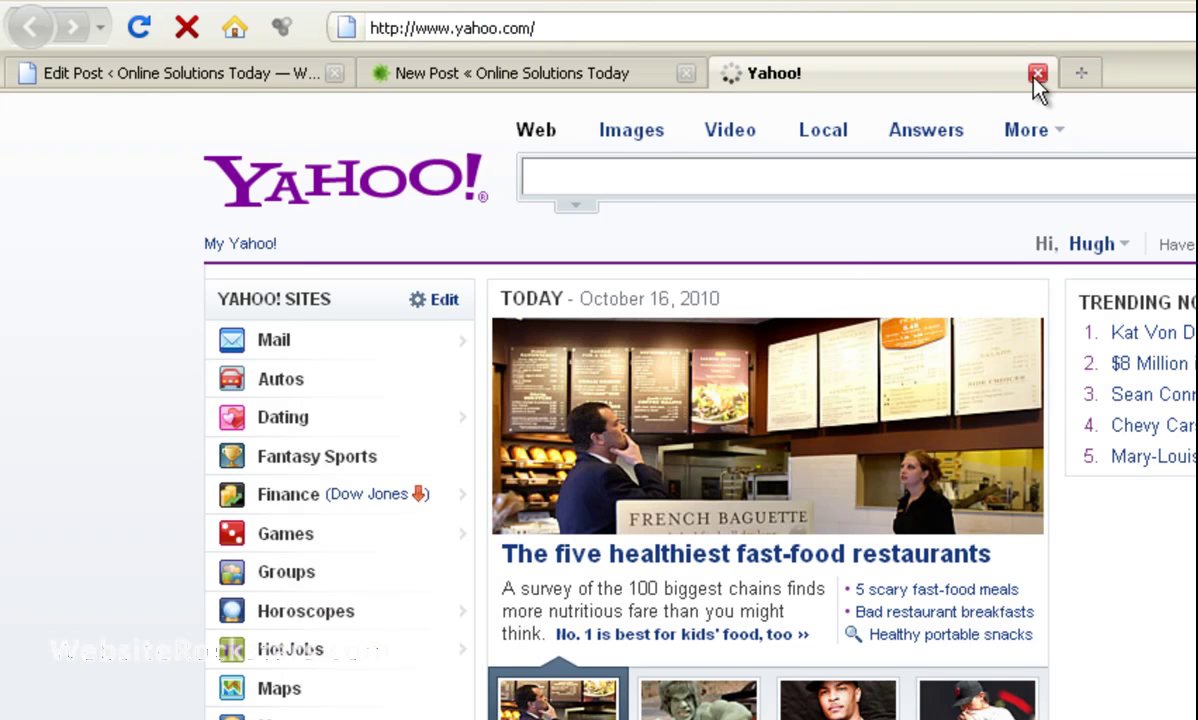
pyautogui.click(1037, 73)
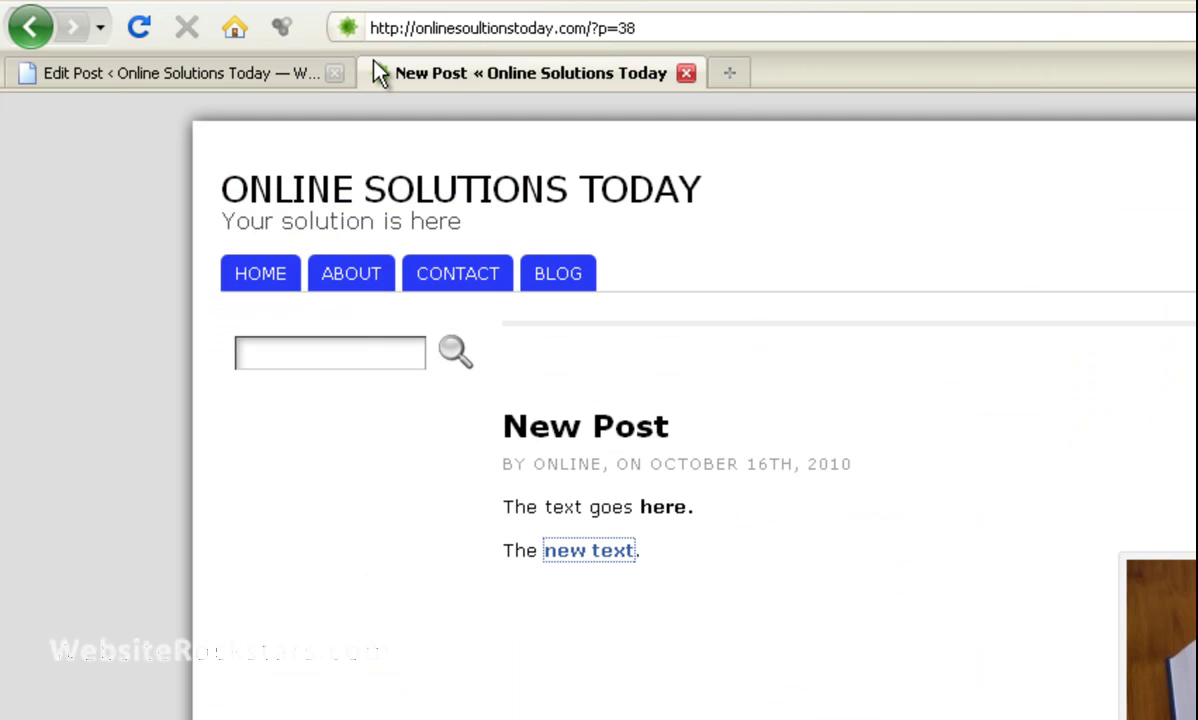
# Start a new line below the second paragraph of the post and upload the Backtesting - CTT GBPCHF file from the Desktop as media.
pyautogui.click(283, 71)
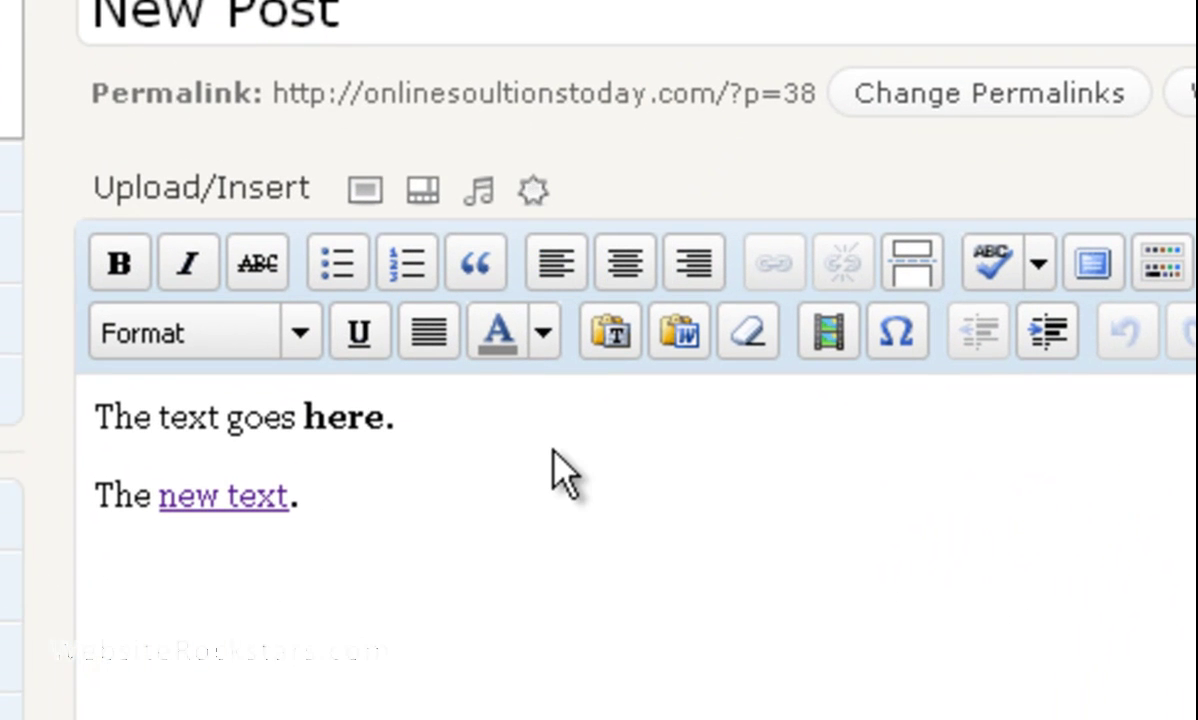
pyautogui.click(553, 518)
pyautogui.press('Return')
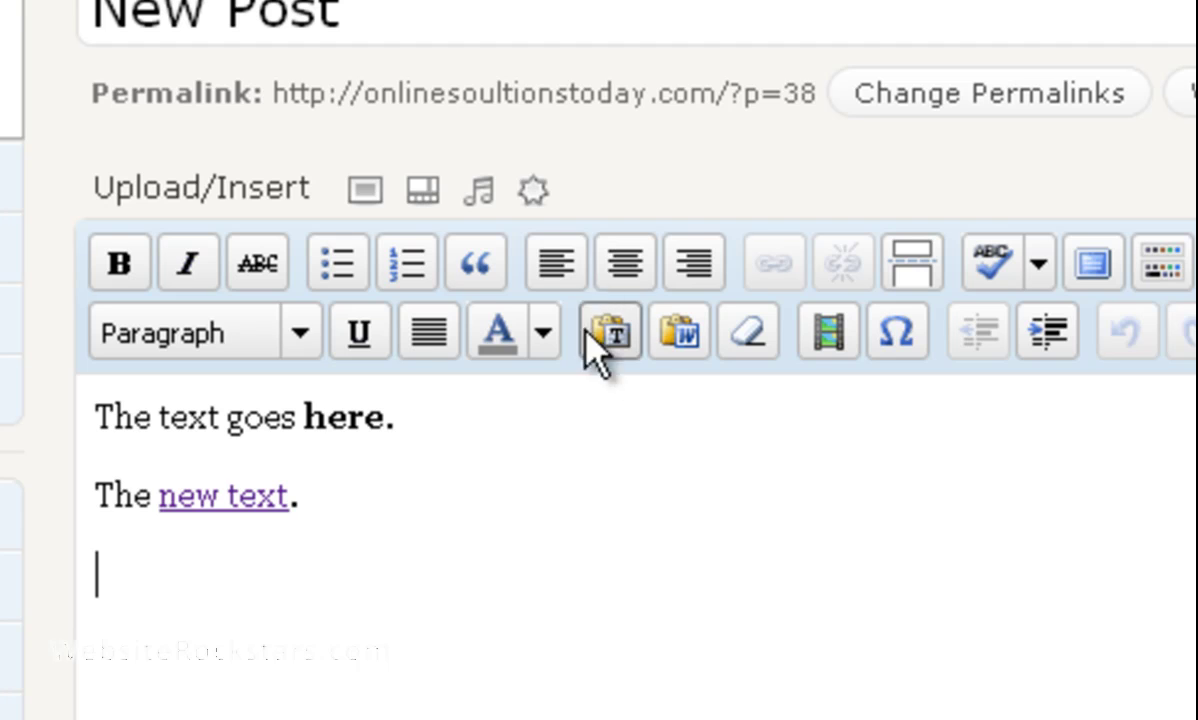
pyautogui.click(533, 192)
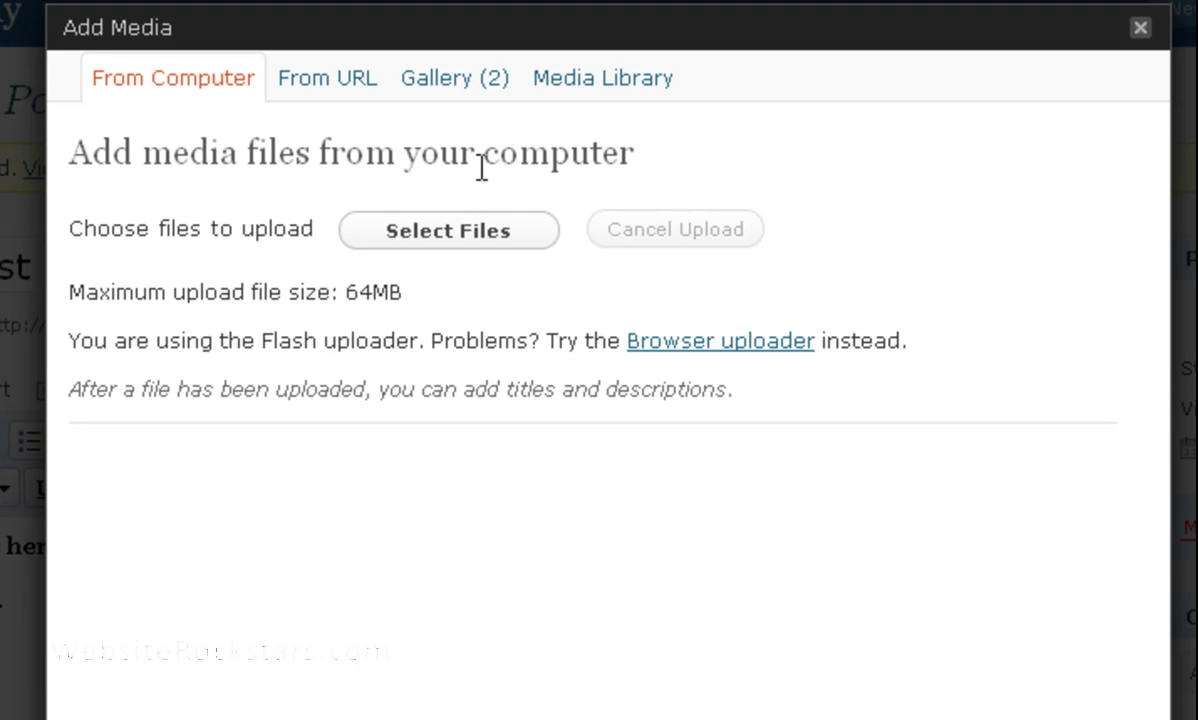
pyautogui.click(462, 222)
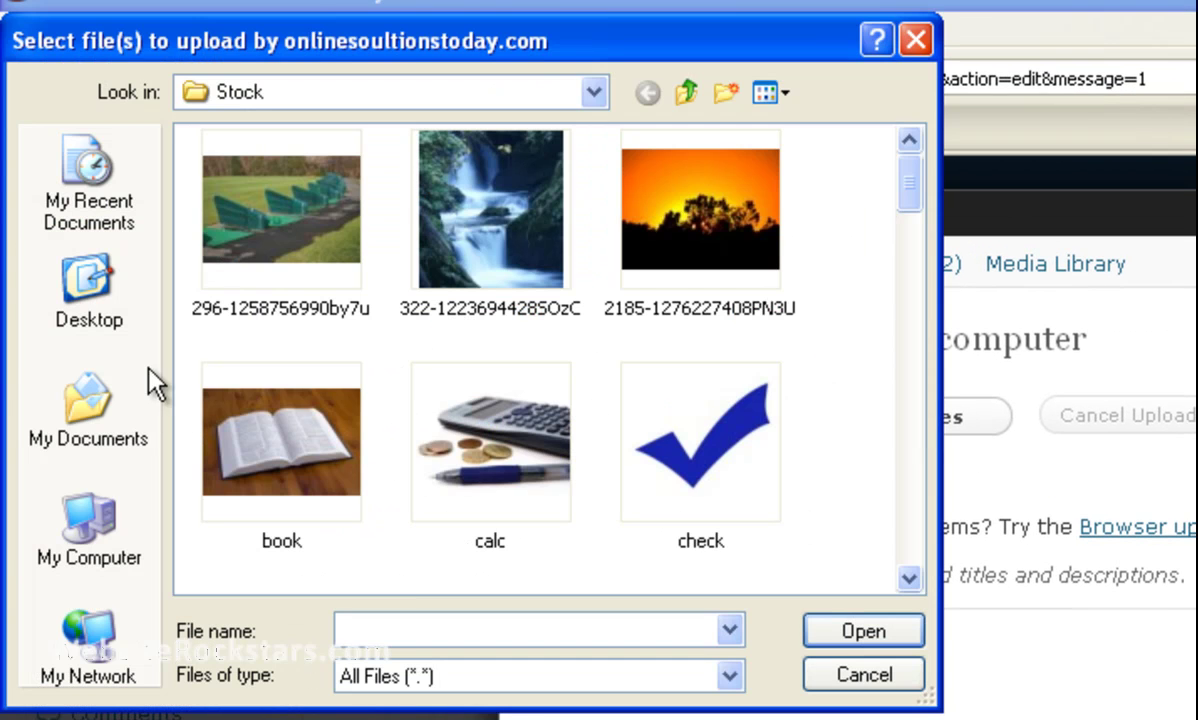
pyautogui.click(126, 331)
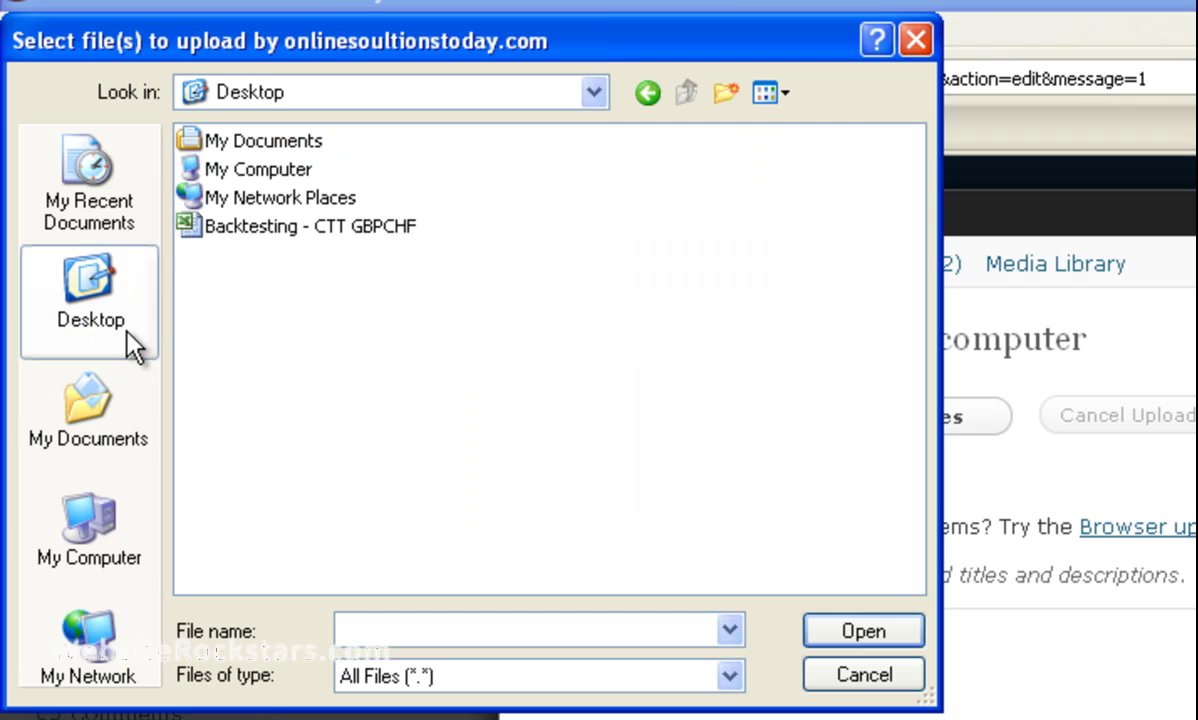
pyautogui.click(253, 232)
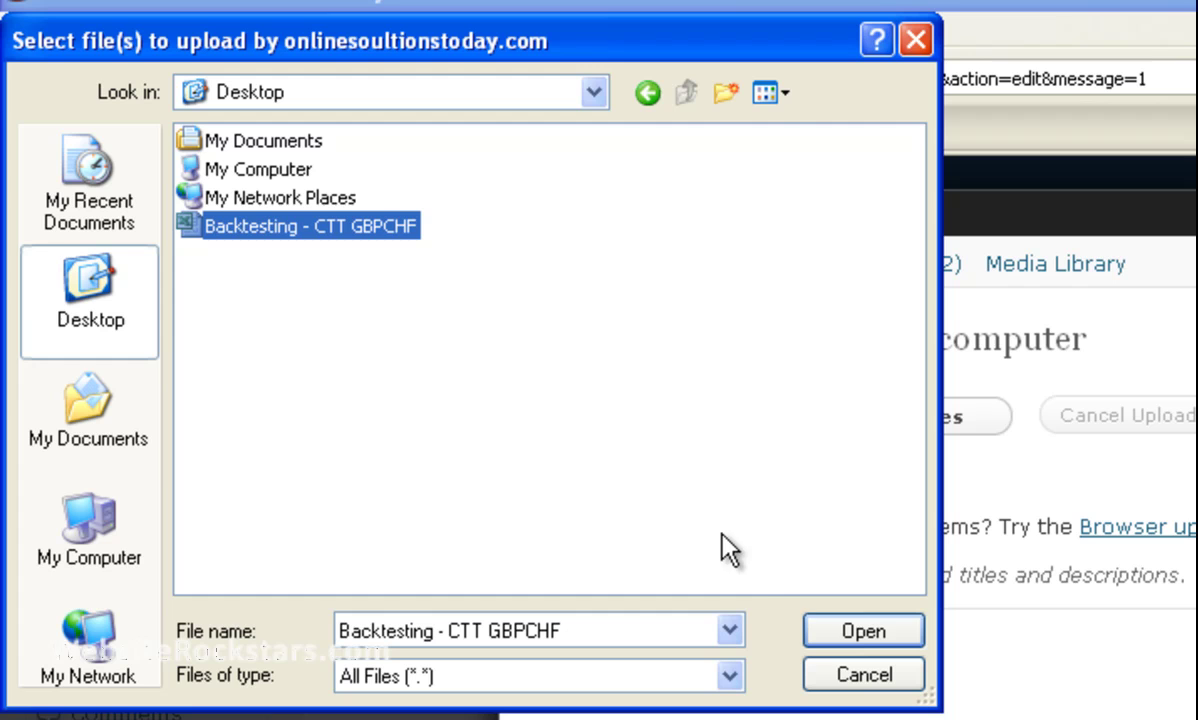
pyautogui.click(838, 628)
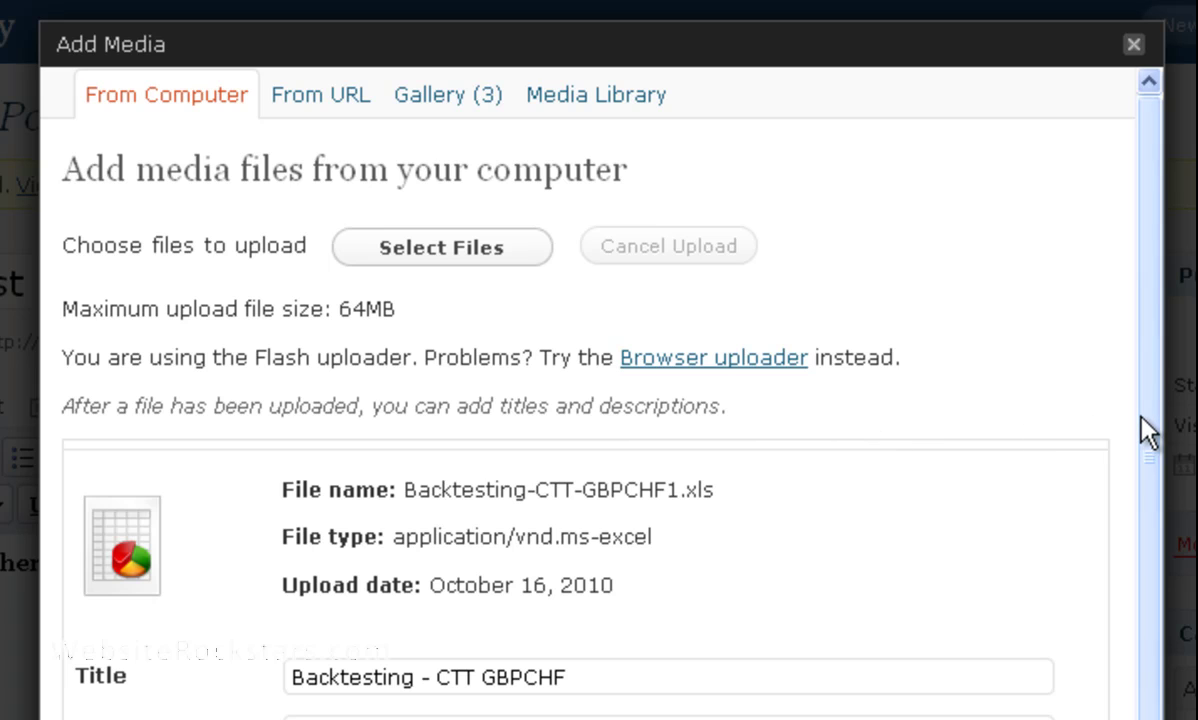
# Insert the uploaded spreadsheet into the post with the title "Excel File" and update the post.
pyautogui.moveTo(1149, 430); pyautogui.dragTo(1151, 499)
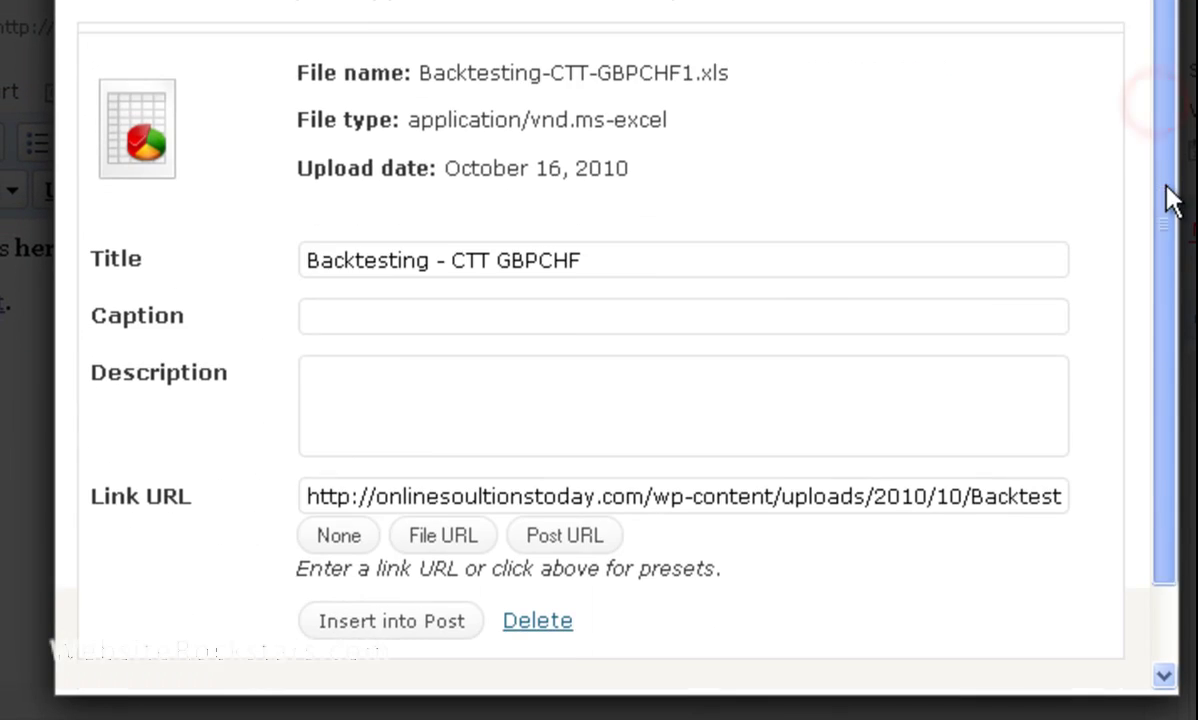
pyautogui.moveTo(1170, 200); pyautogui.dragTo(1166, 259)
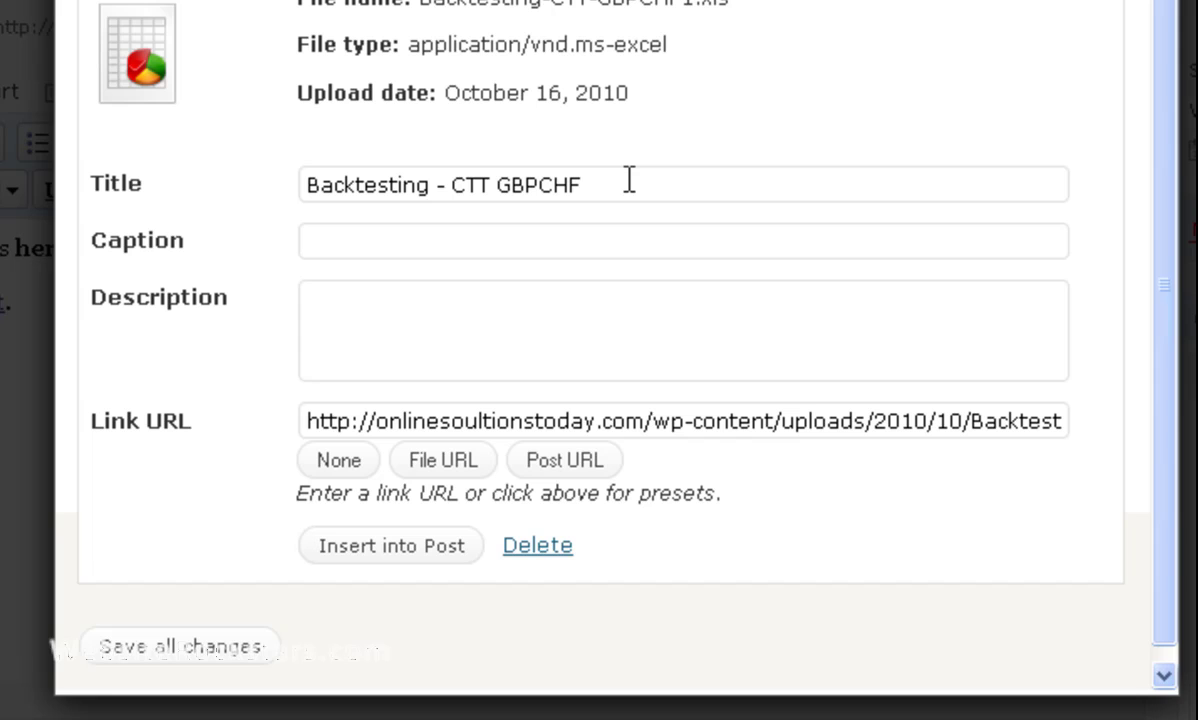
pyautogui.moveTo(628, 180); pyautogui.dragTo(231, 148)
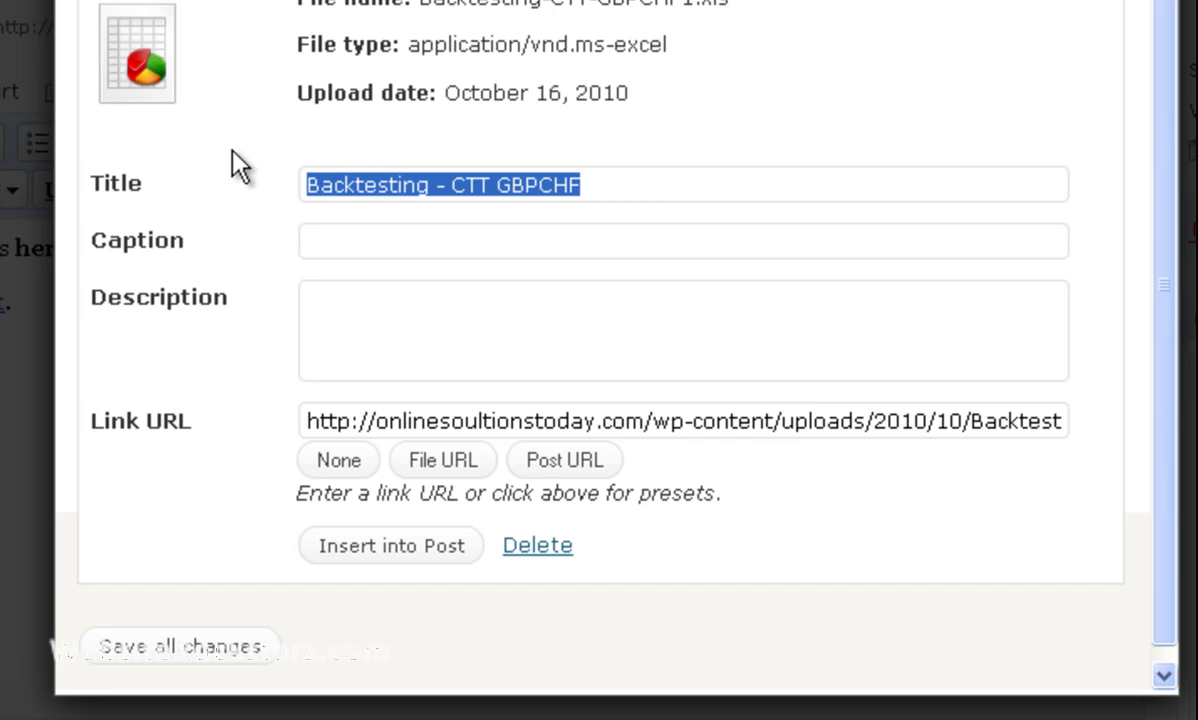
pyautogui.write('Excel ')
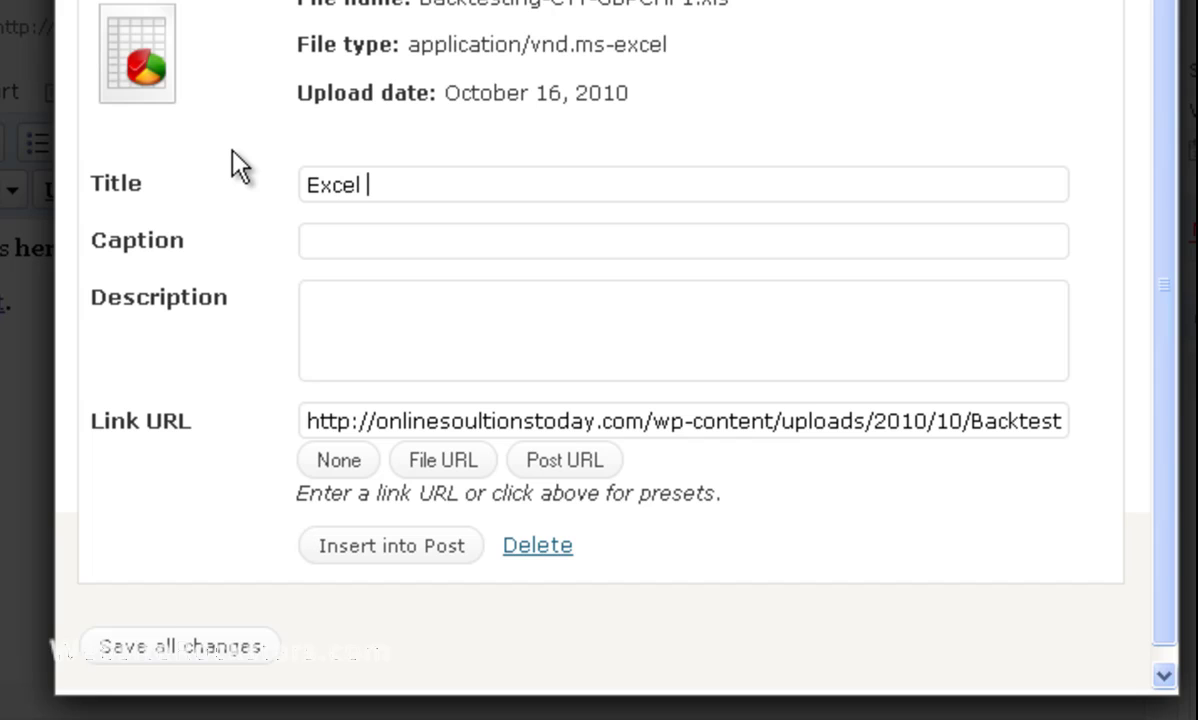
pyautogui.write('File')
pyautogui.click(410, 544)
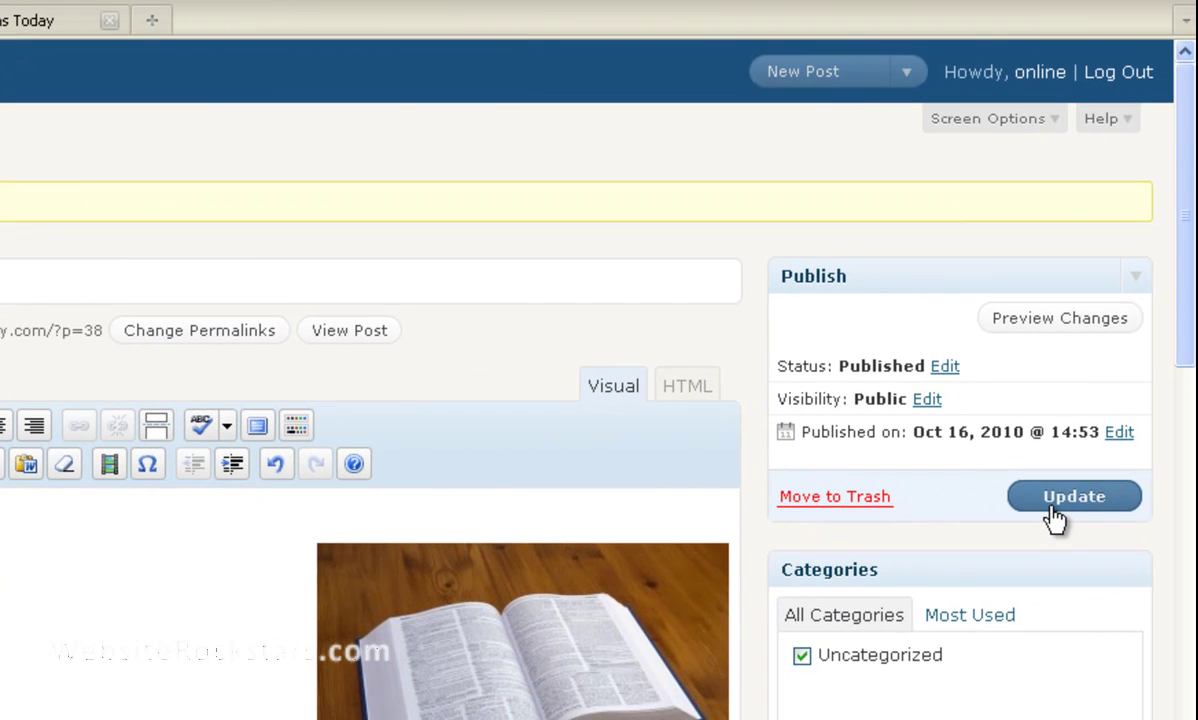
pyautogui.click(1052, 505)
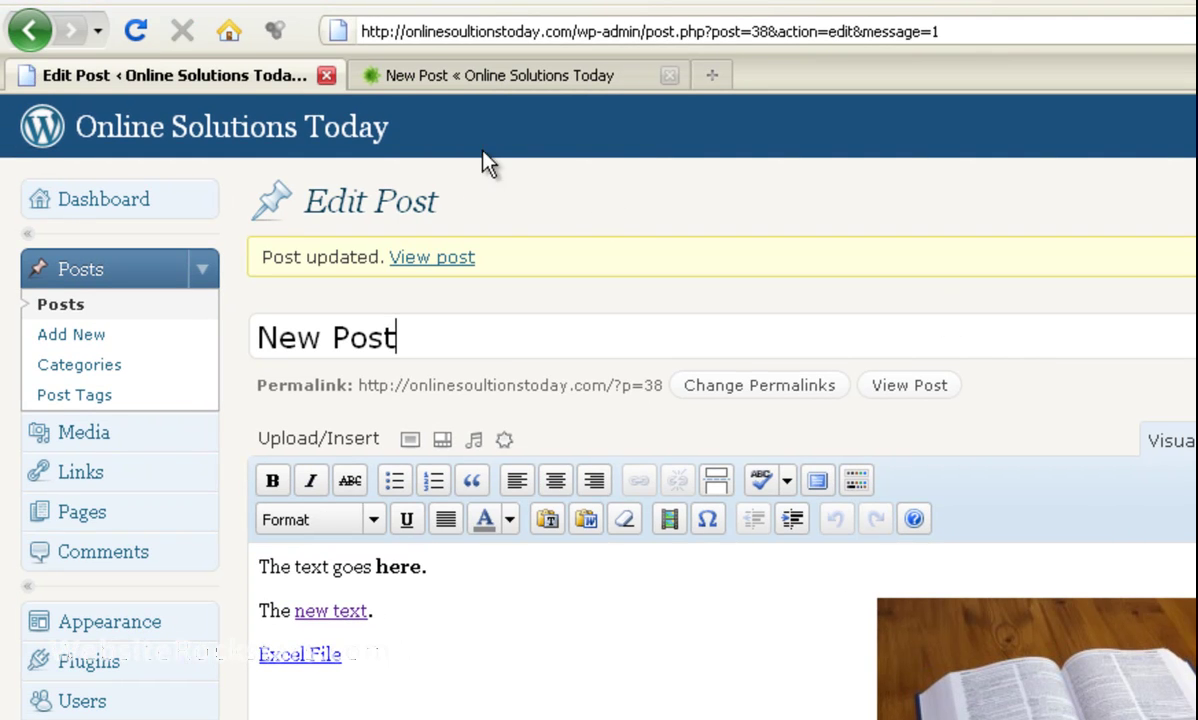
# Reload the live "New Post" page and test the "Excel File" link, cancelling the download.
pyautogui.click(482, 78)
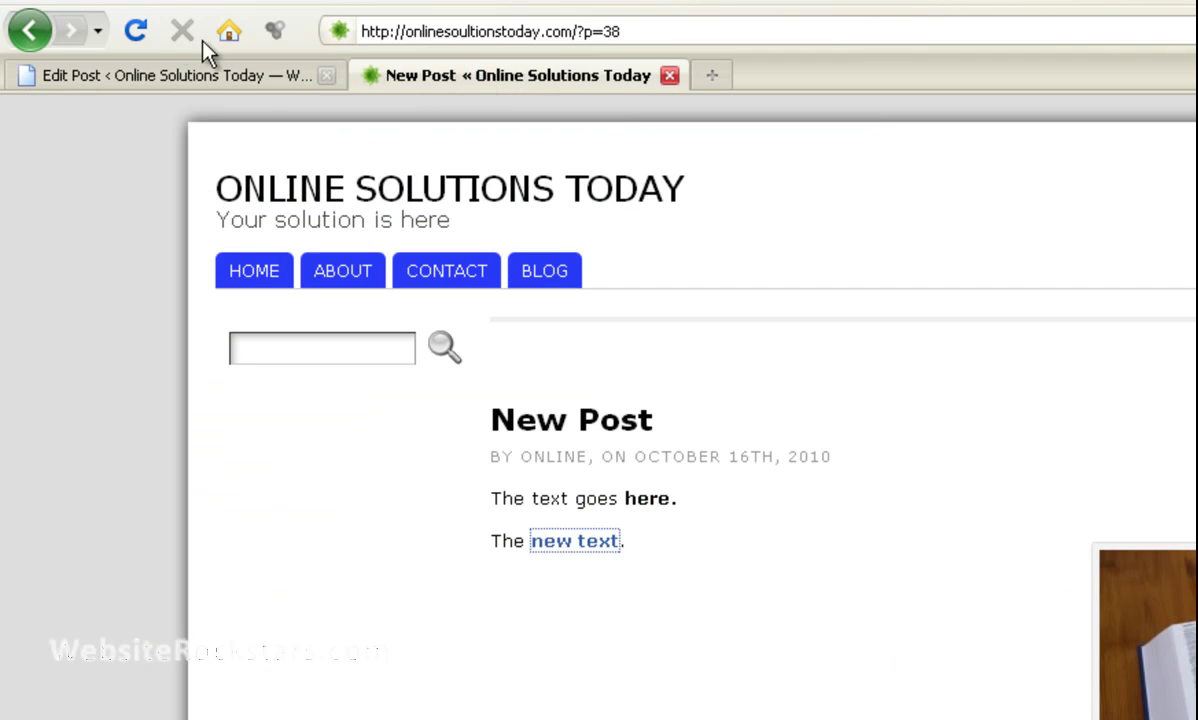
pyautogui.click(136, 31)
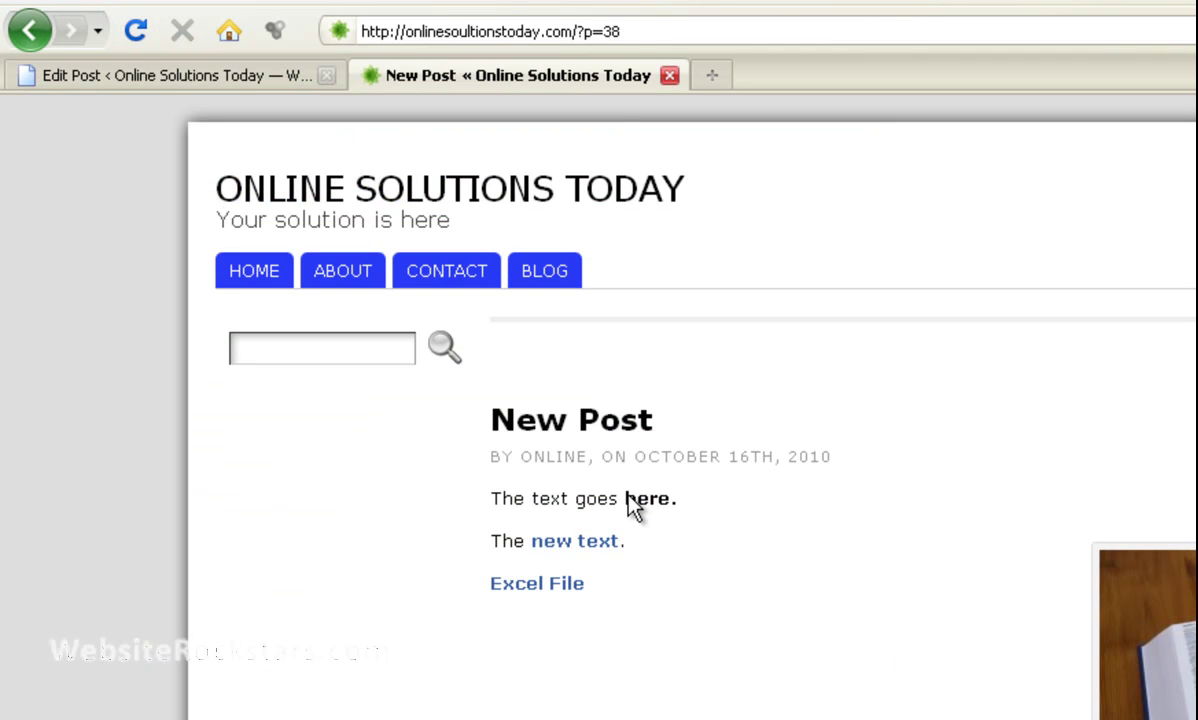
pyautogui.click(564, 588)
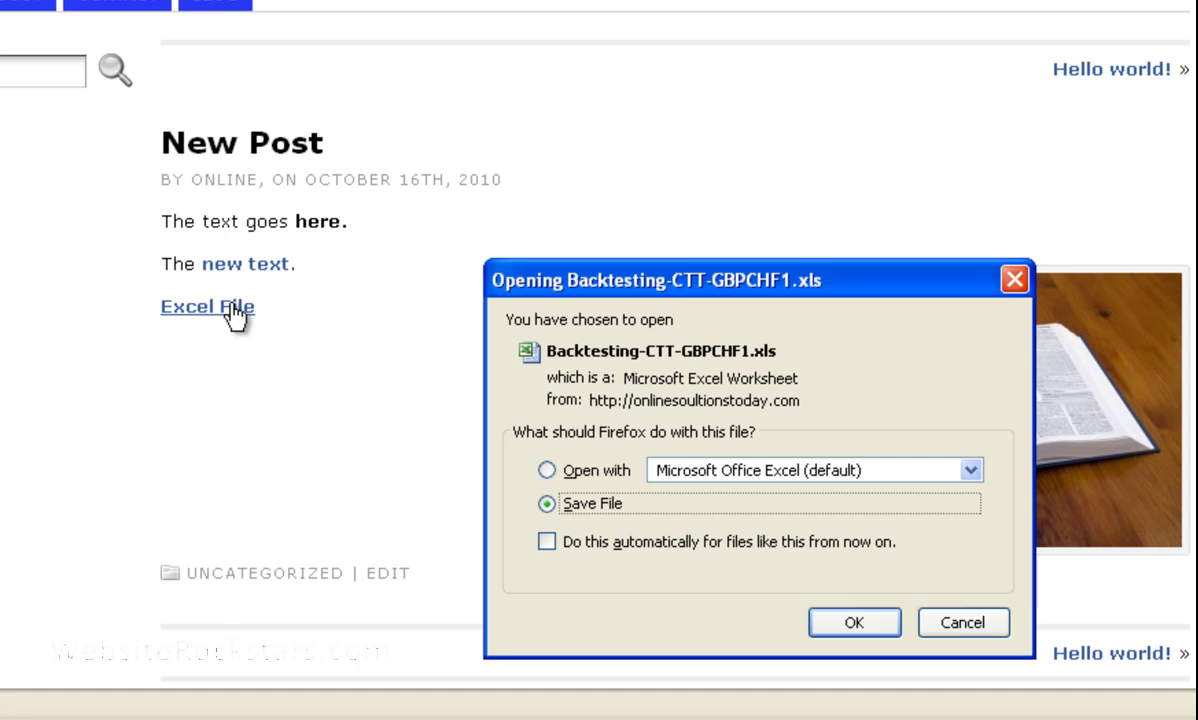
pyautogui.click(988, 615)
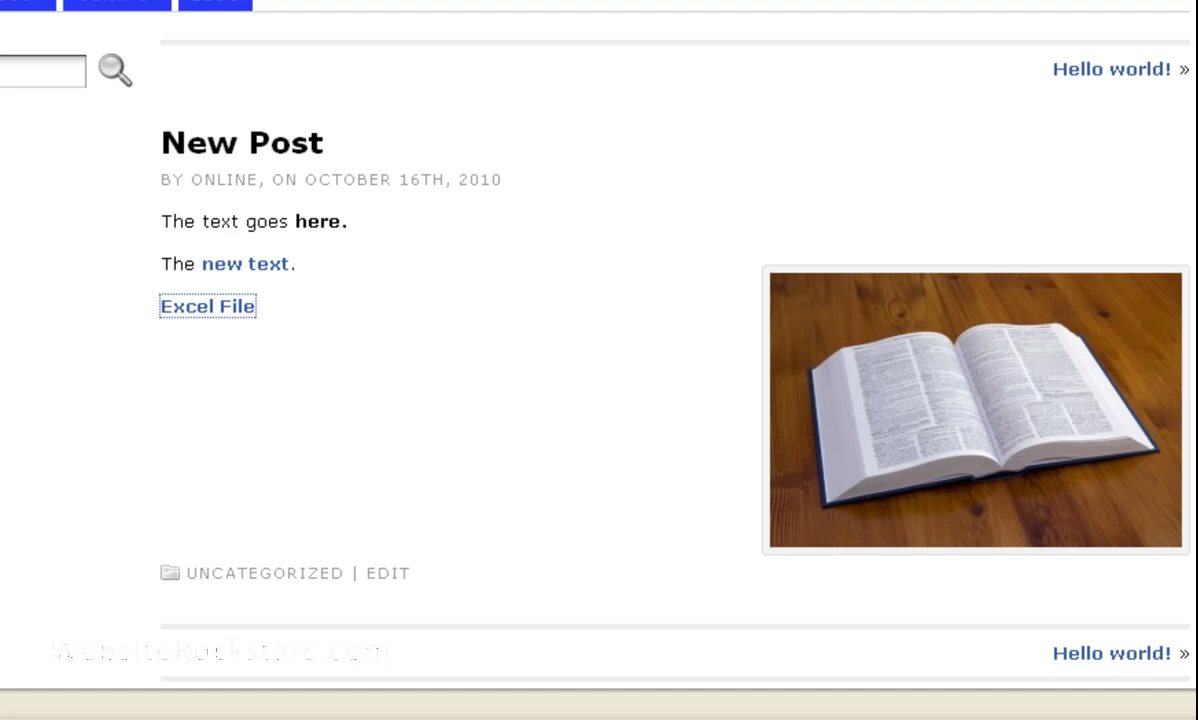